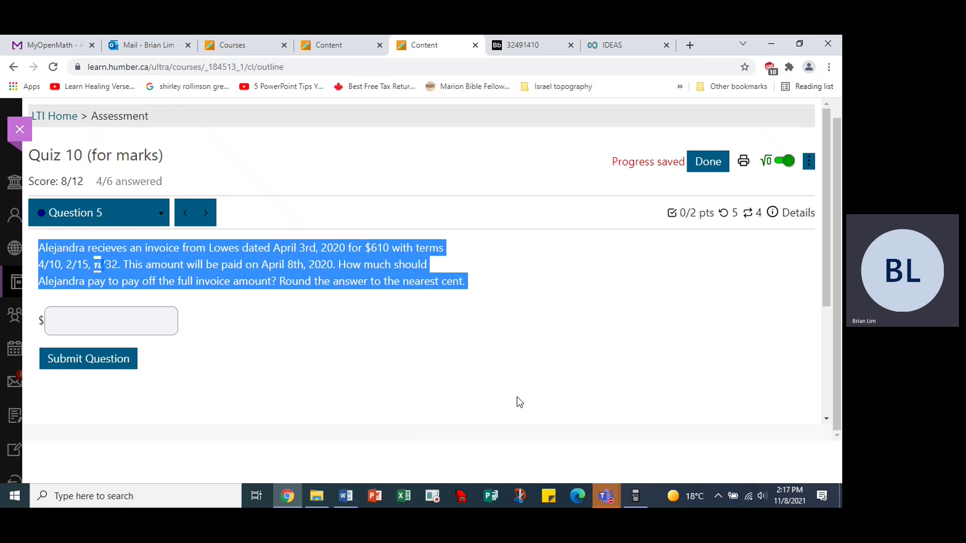
In the quiz solutions document, type the heading 'Quiz 9, question 5' below the equations.
click(346, 496)
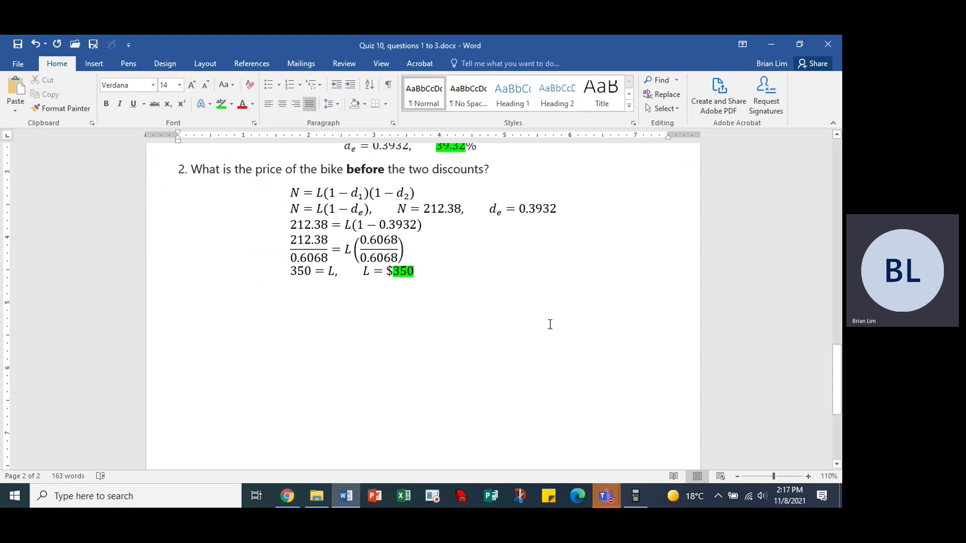
key(Return)
click(838, 366)
mouse_move(839, 366)
mouse_down()
mouse_move(829, 434)
mouse_move(827, 365)
mouse_up()
text(Quiz 9)
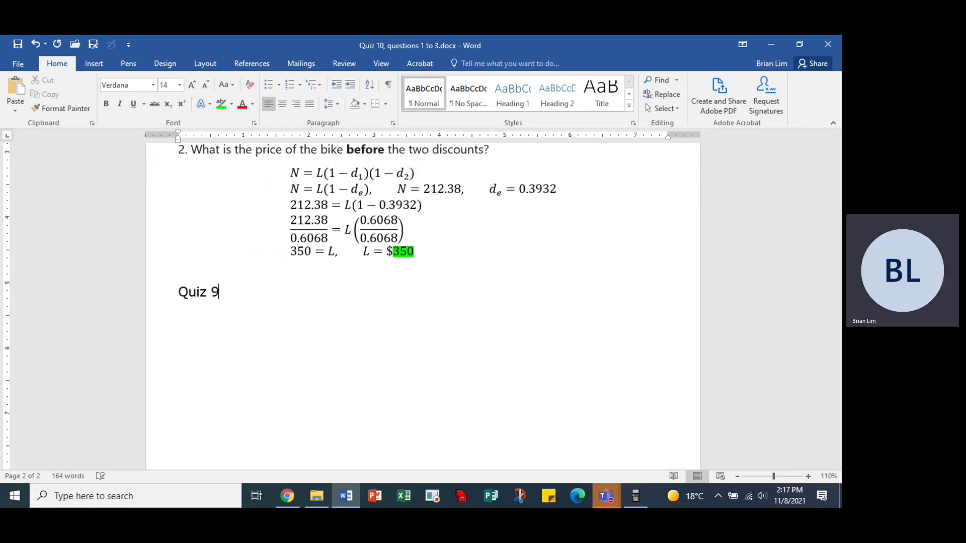
text(, question 5)
Paste the $610 Lowes invoice question beneath the heading.
key(Return)
key(Tab)
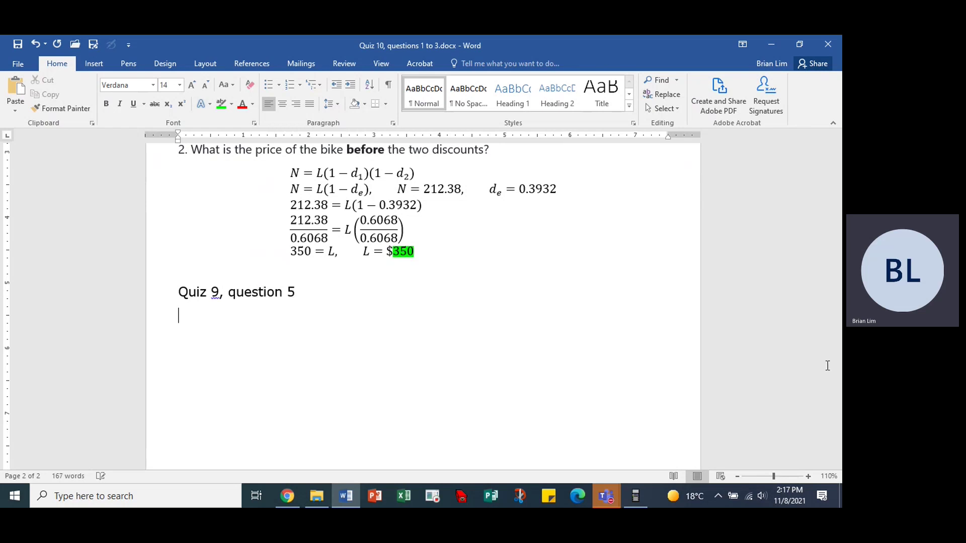
text(Alejandra recieves an invoice from Lowes dated April 3rd, 2020 for $610 with terms 4/10, 2/15, nn/32. This amount will be paid on April 8th, 2020. How much should Alejandra pay to pay off the full invoice amount? Round the answer to the nearest cent.)
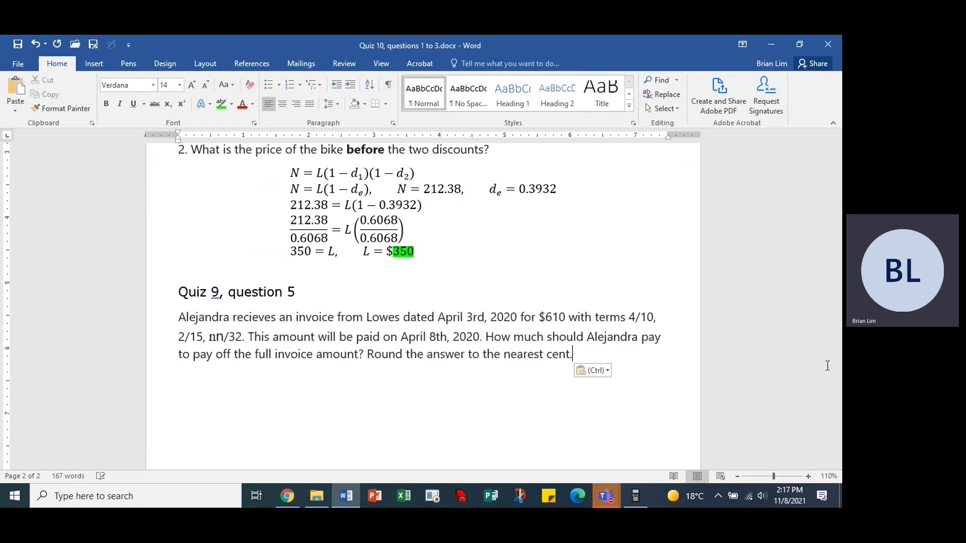
key(Return)
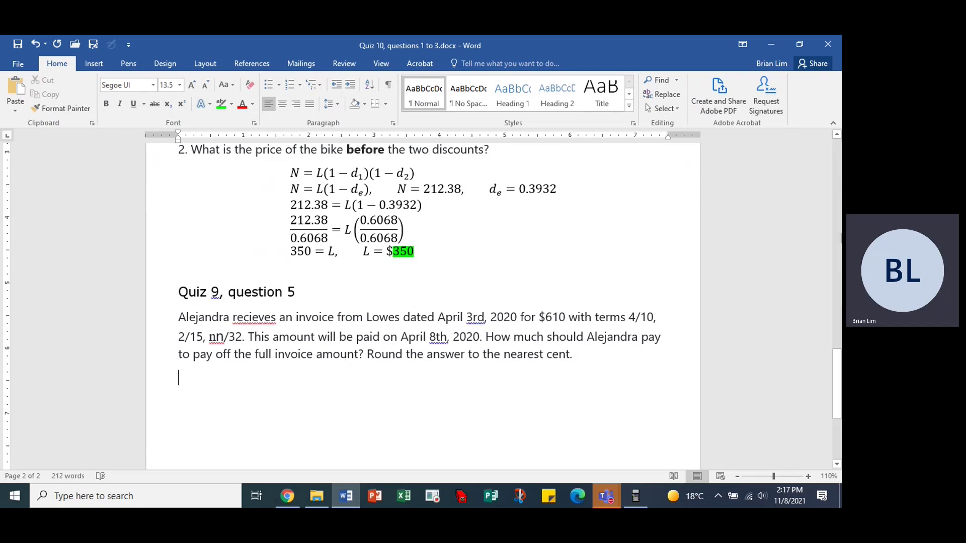
Highlight the payment terms 4/10 and 2/15 in yellow.
drag(630, 317, 648, 322)
click(231, 105)
click(233, 116)
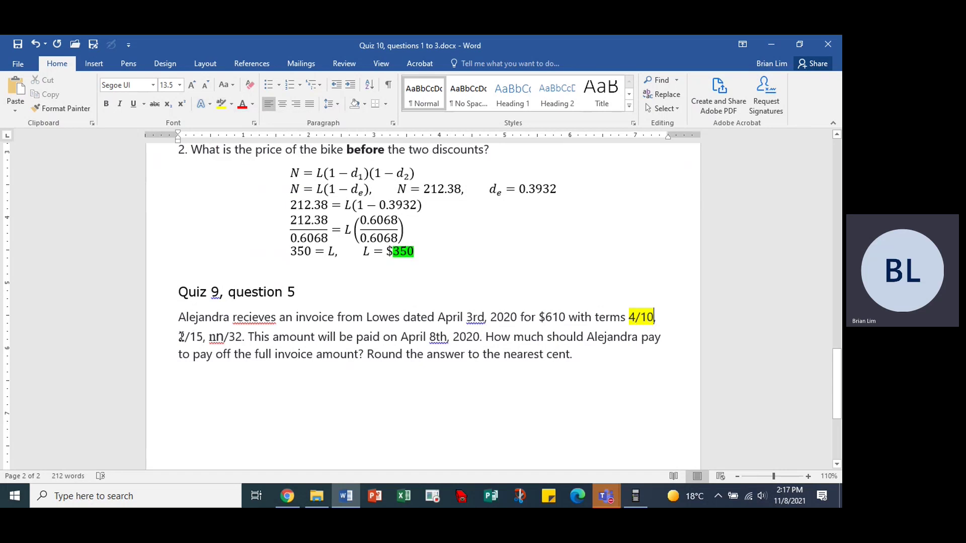
drag(179, 337, 198, 339)
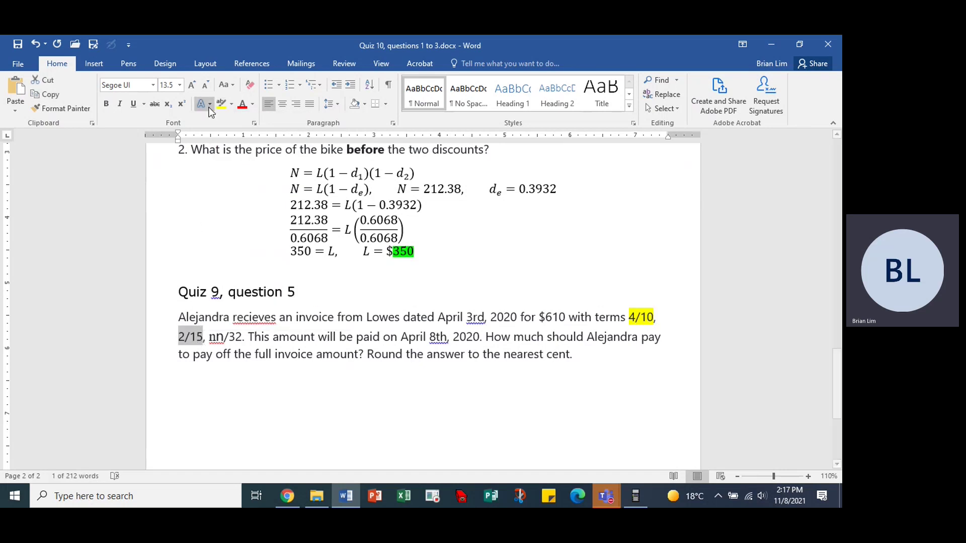
click(232, 104)
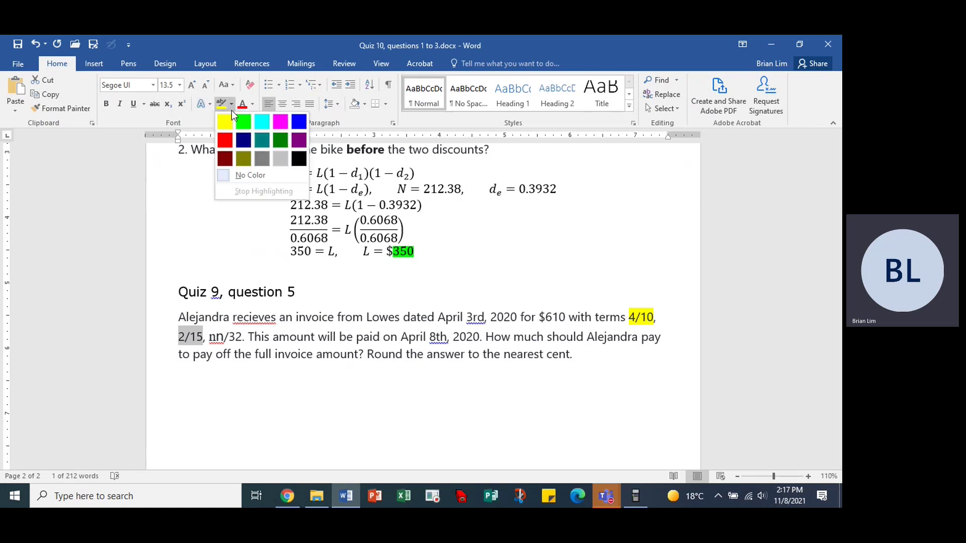
click(226, 122)
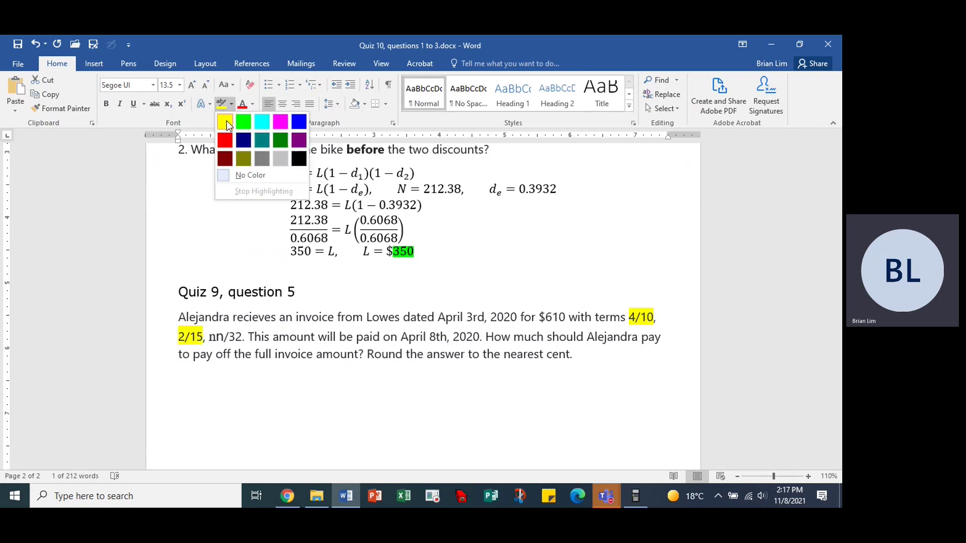
Correct 'nn/32' to 'n/32' and highlight it in yellow.
click(216, 338)
key(BackSpace)
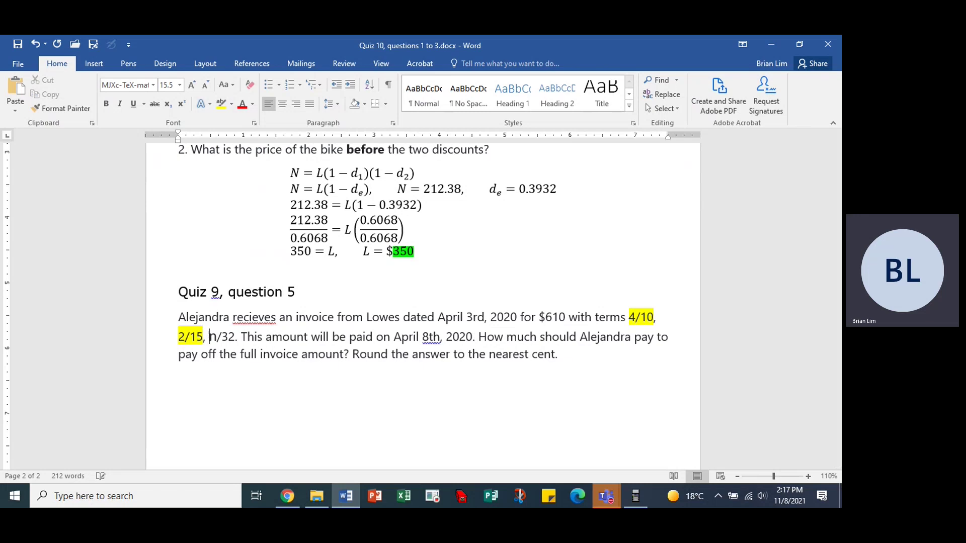
drag(439, 318, 509, 323)
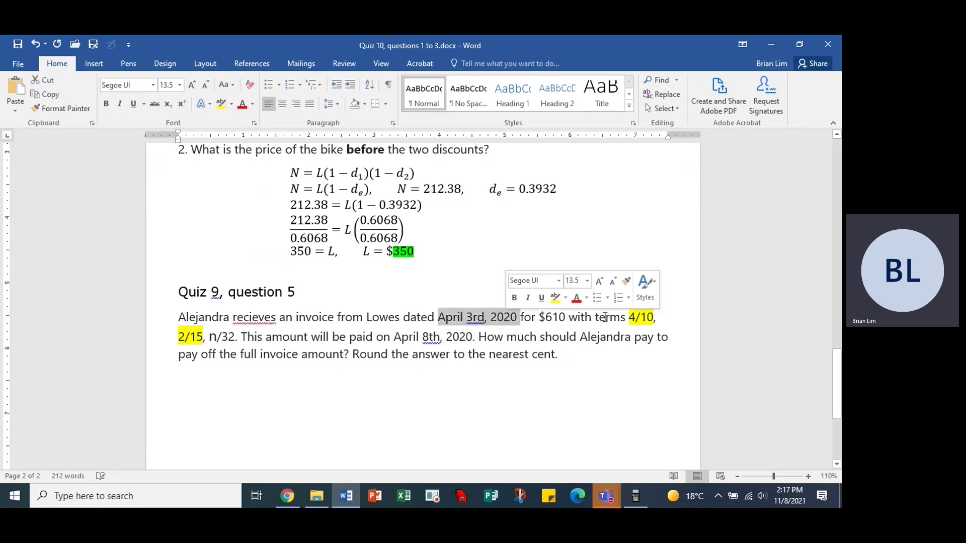
click(641, 317)
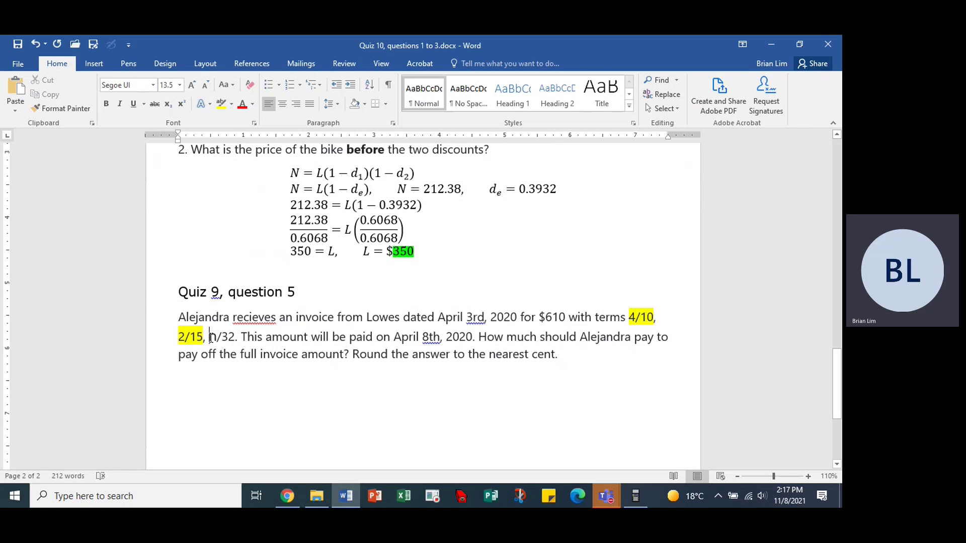
drag(210, 337, 235, 336)
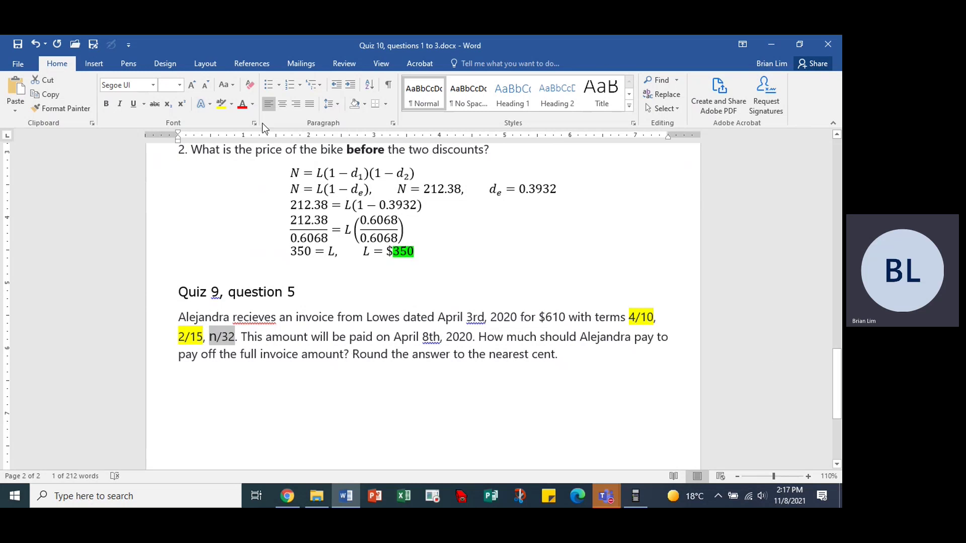
click(231, 104)
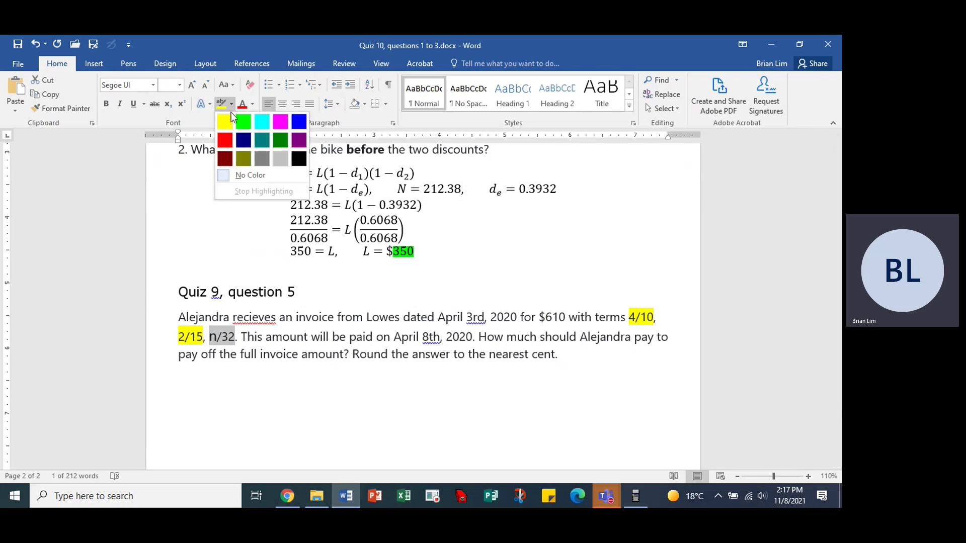
click(225, 122)
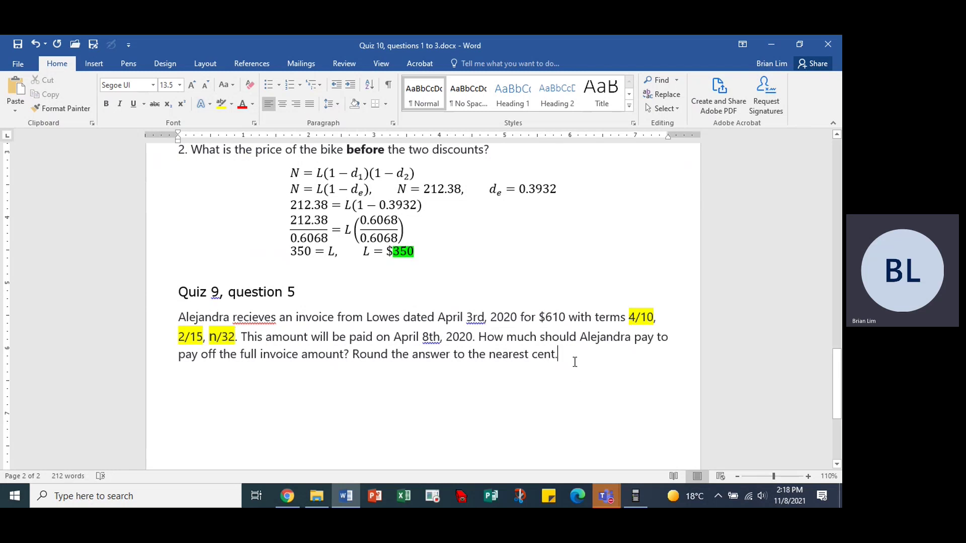
Write '4/10 means a 4% discount will be applied if paid within 10days from April 3, 2020'.
click(338, 372)
text(4/10 )
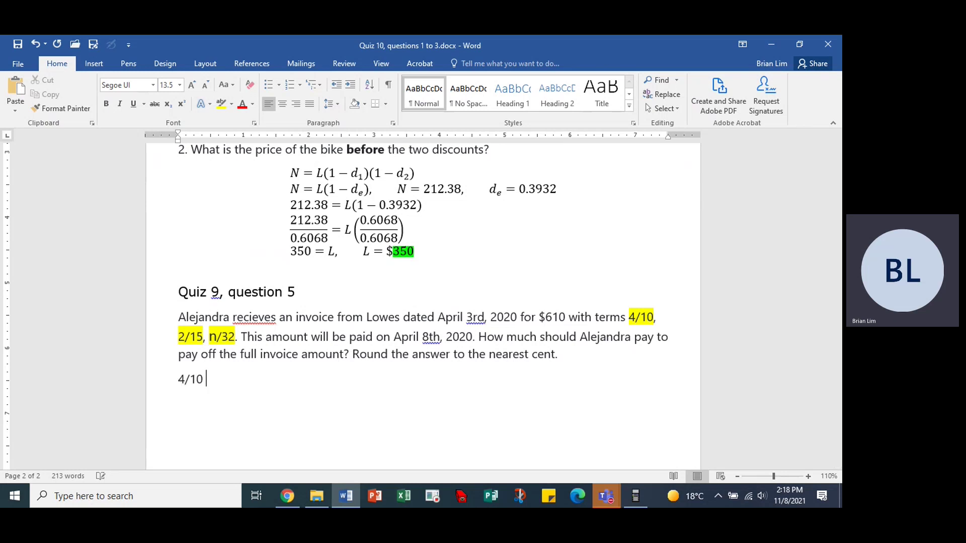
text(means a 4% discou)
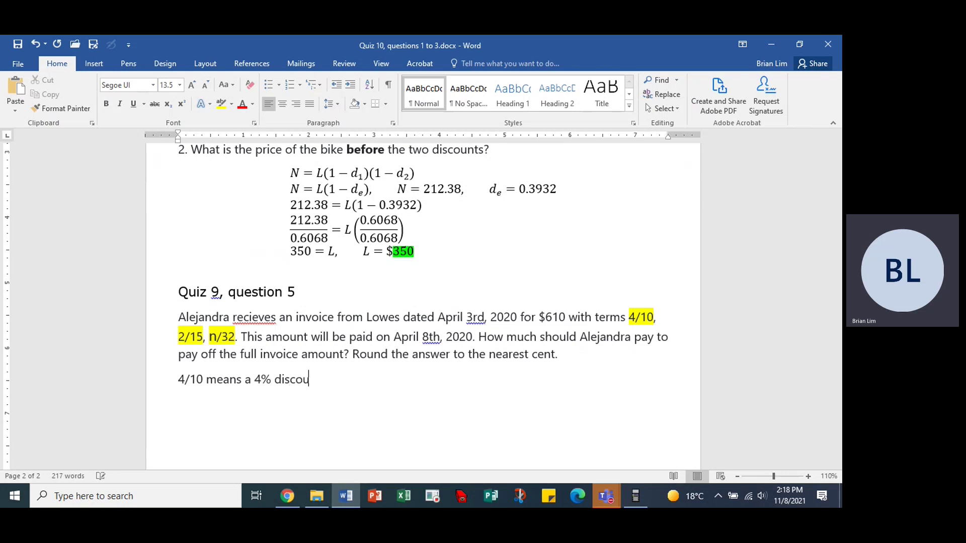
text(nt will be applied to the invoice if the incoi)
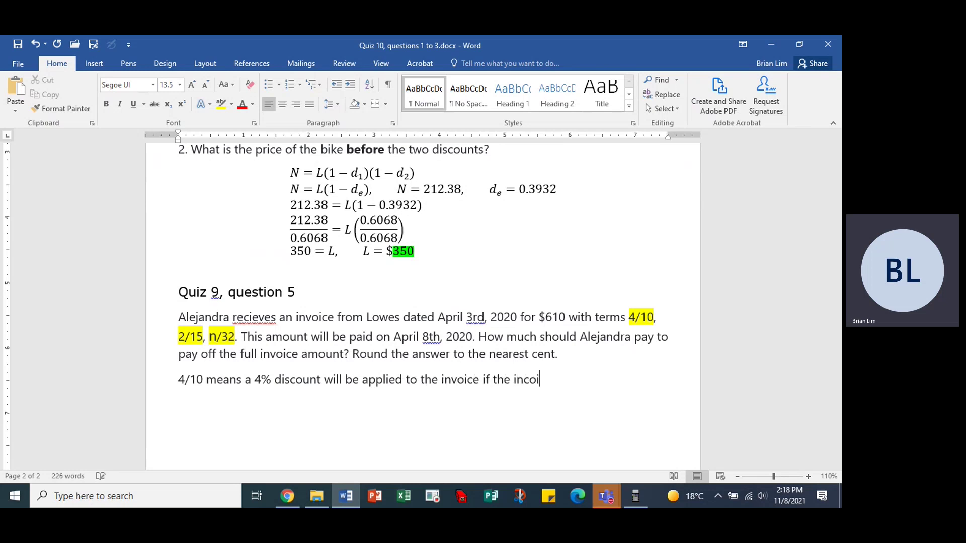
key(BackSpace)
key(BackSpace)
key(BackSpace)
text(voice is paid within 1)
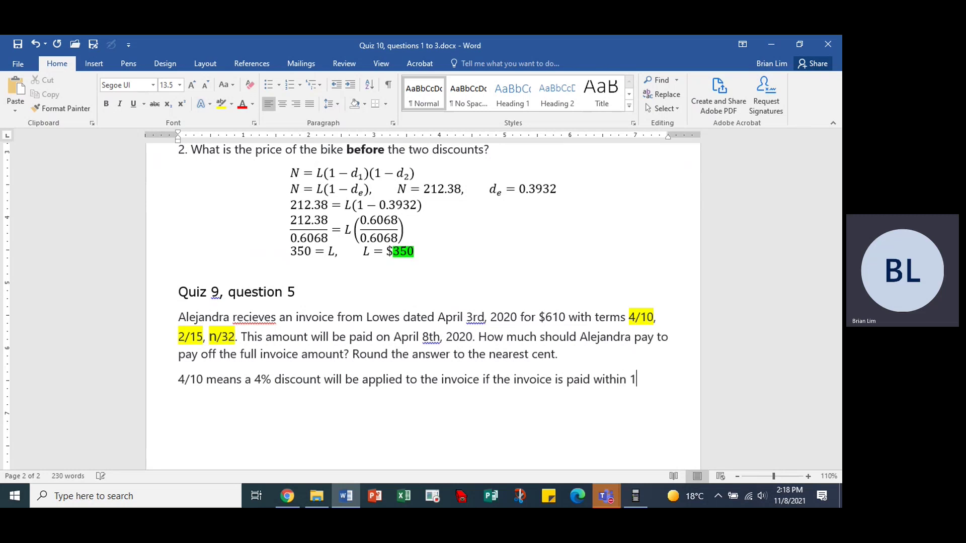
text(0)
text( d)
text(ays)
text( from the)
text( date of )
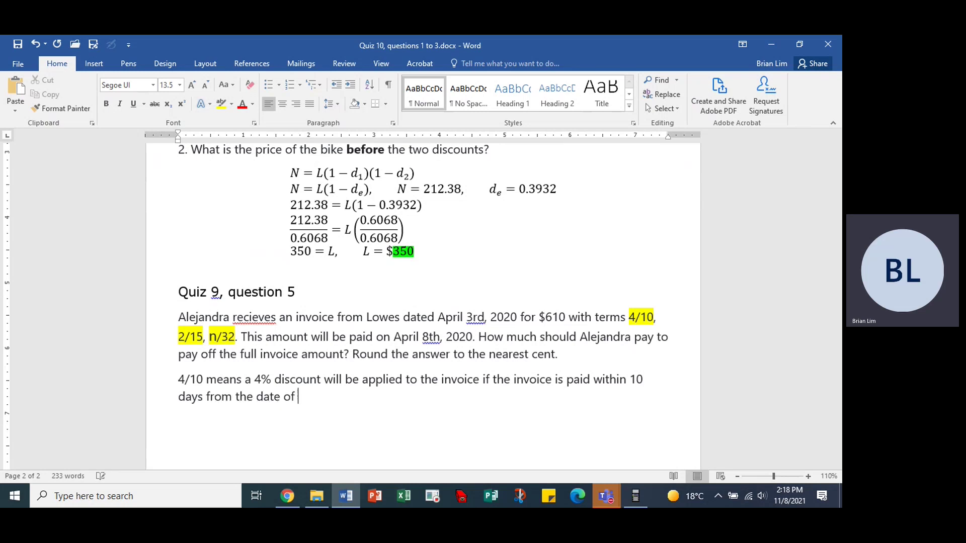
text(April 3, 2020)
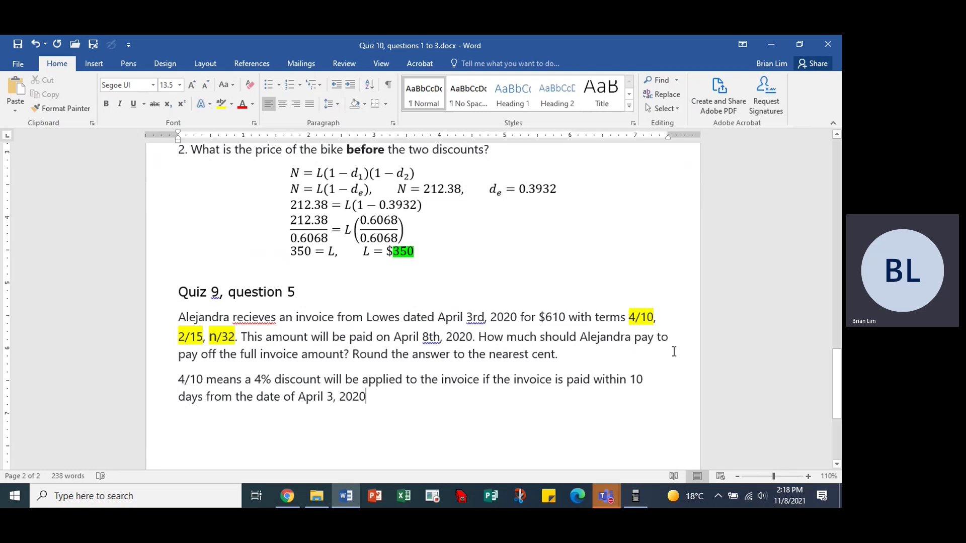
click(648, 379)
key(BackSpace)
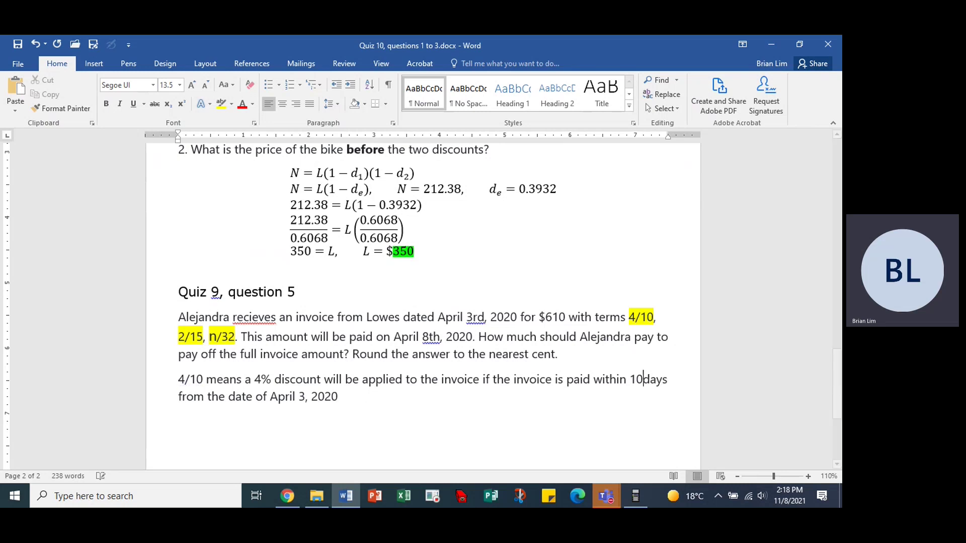
click(365, 397)
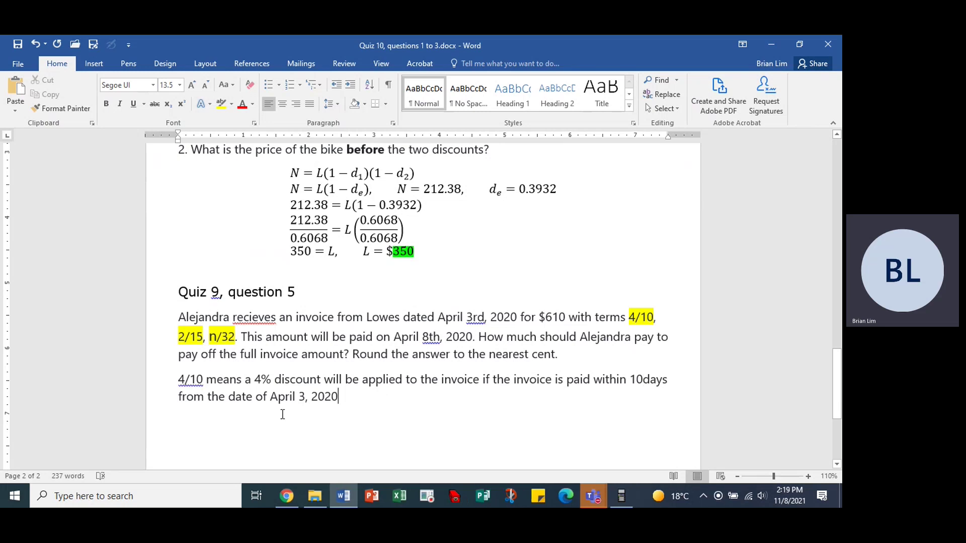
Duplicate the 4/10 explanation below and change the copy's term to 2/15.
drag(156, 389, 160, 400)
key(ctrl+c)
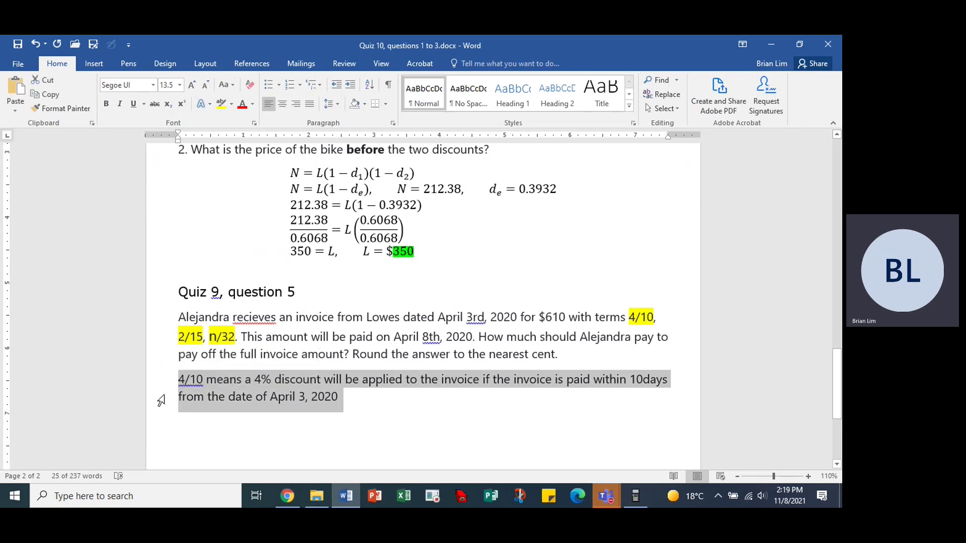
click(333, 425)
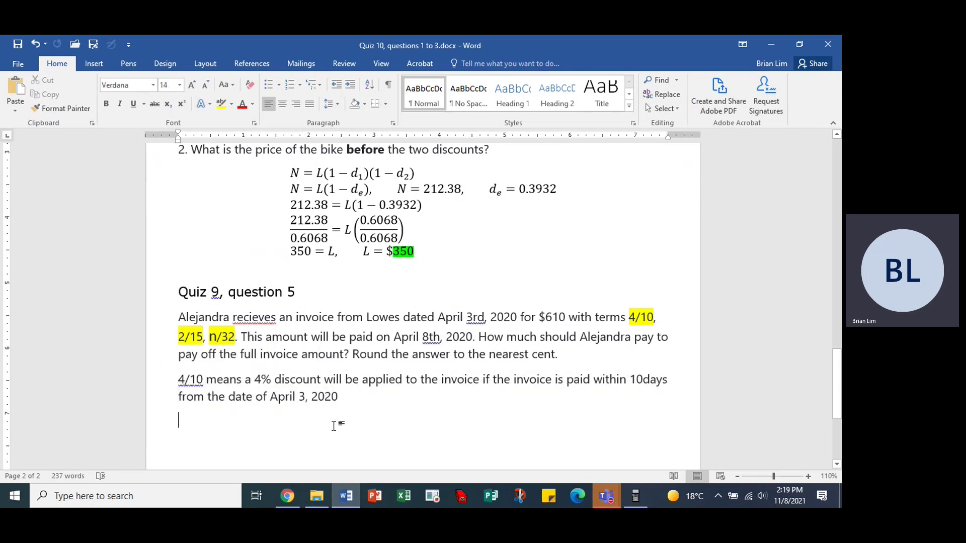
key(ctrl+v)
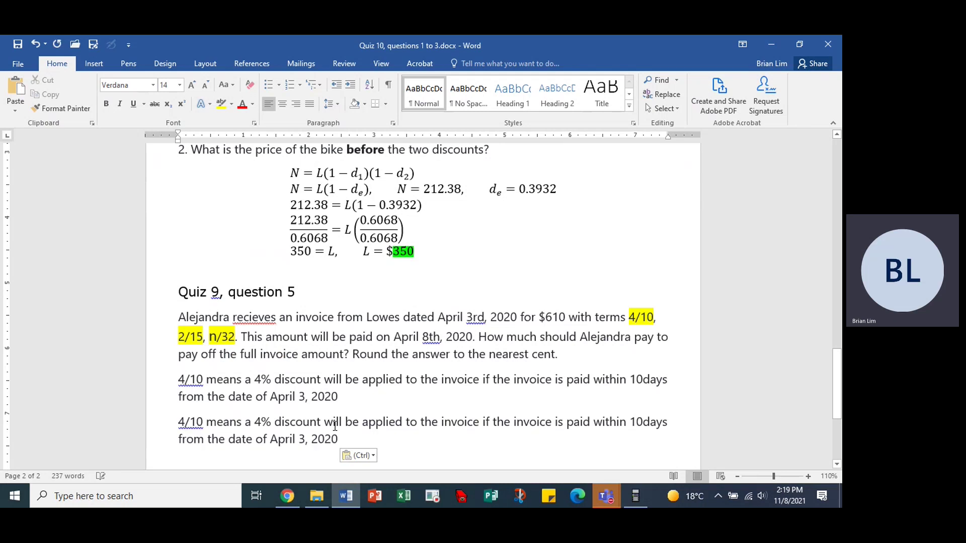
click(189, 423)
key(BackSpace)
text(2)
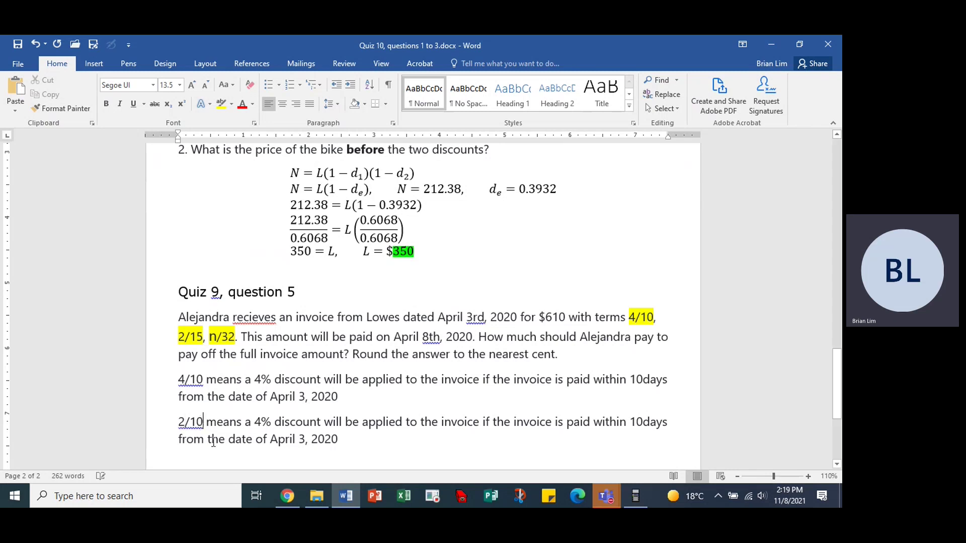
key(BackSpace)
text(5)
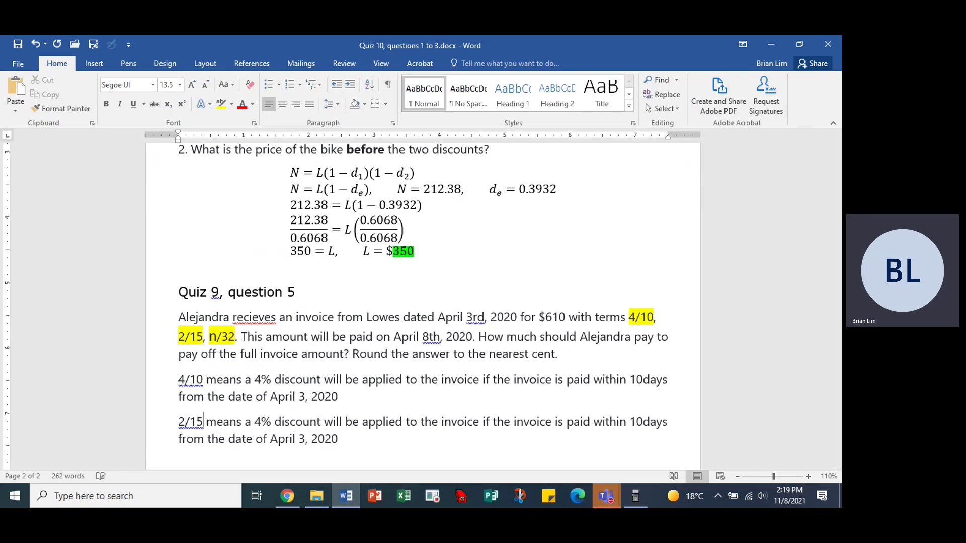
Change the copy's discount to 2% and its period to 15days.
click(263, 428)
key(BackSpace)
text(2)
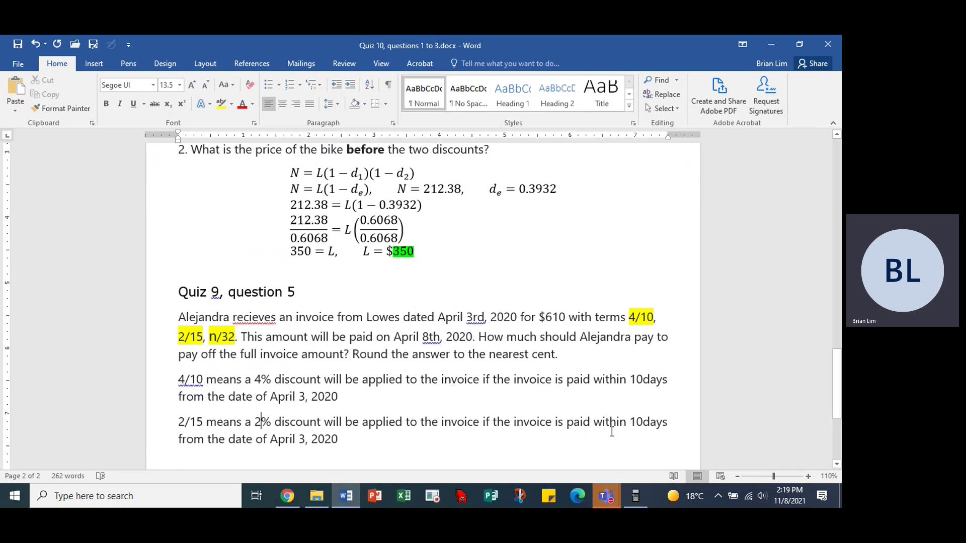
click(637, 425)
key(Delete)
text(5)
Paste another copy of the 4/10 explanation on a new line below.
click(345, 441)
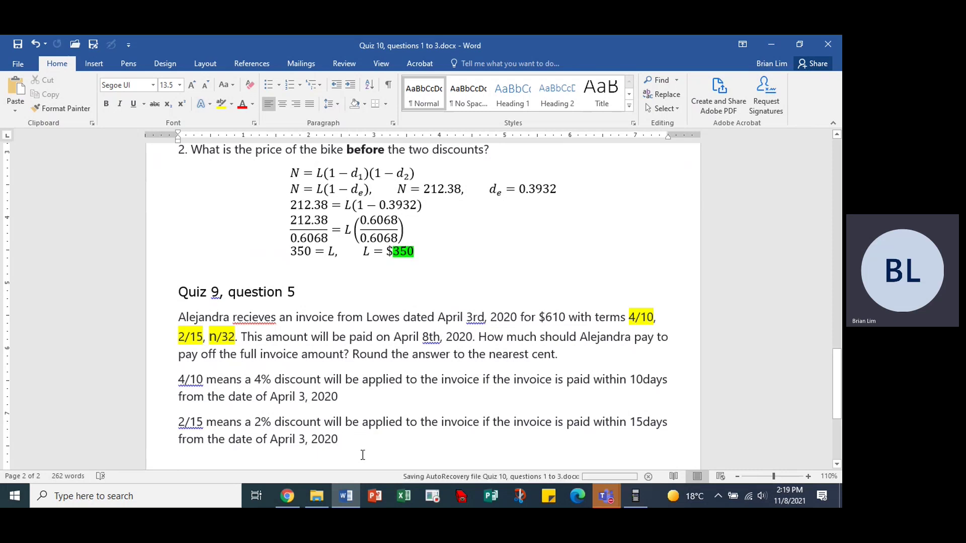
key(Return)
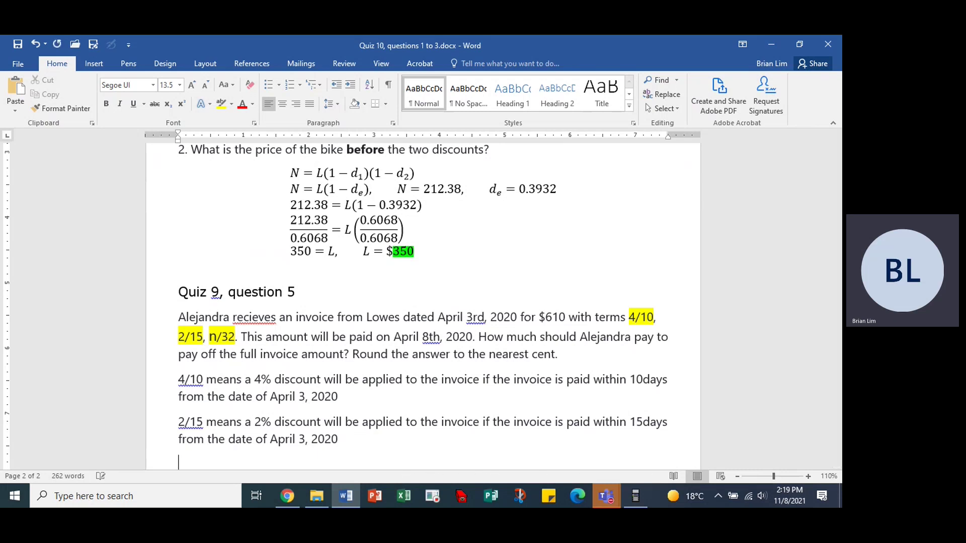
key(ctrl+v)
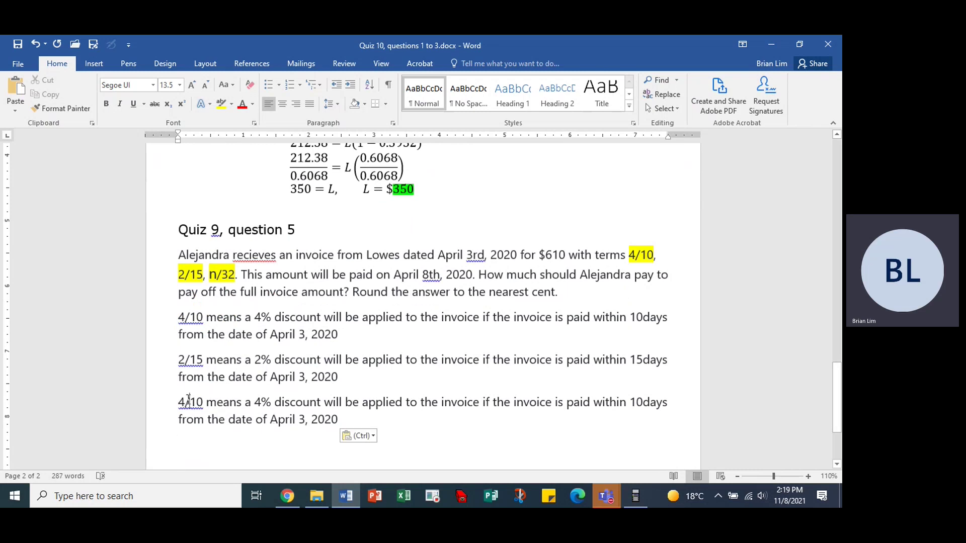
Change the last paragraph's term from 4/10 to n/32.
click(189, 403)
key(BackSpace)
text(n)
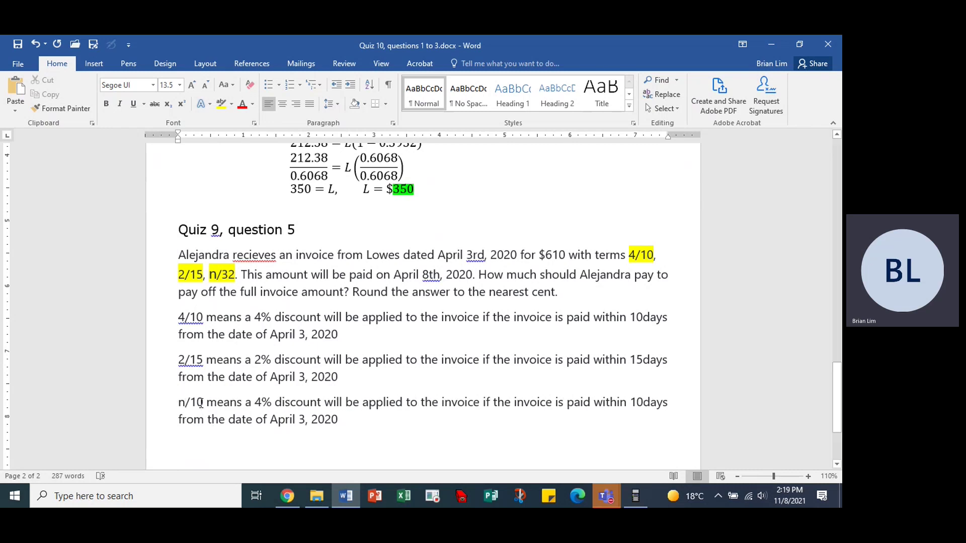
click(203, 403)
key(BackSpace)
key(BackSpace)
text(32)
Replace 'a 4%' with 'no' and 'within 10days' with 'after 15days' on the n/32 line.
drag(246, 403, 274, 406)
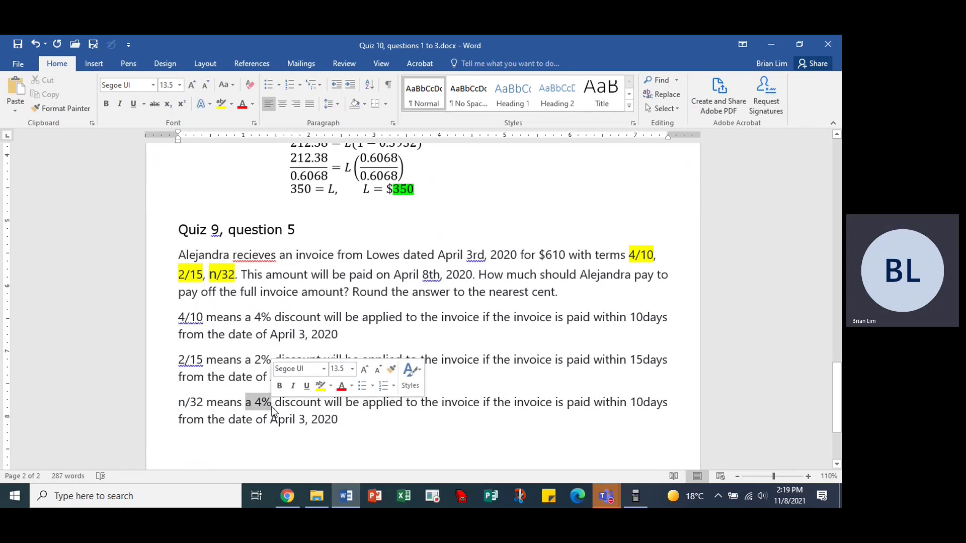
text(no)
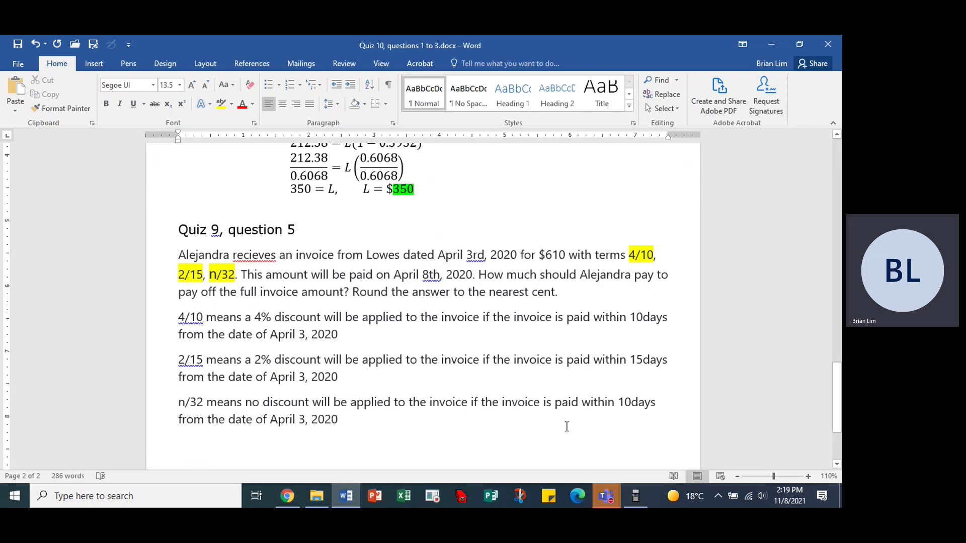
double_click(602, 403)
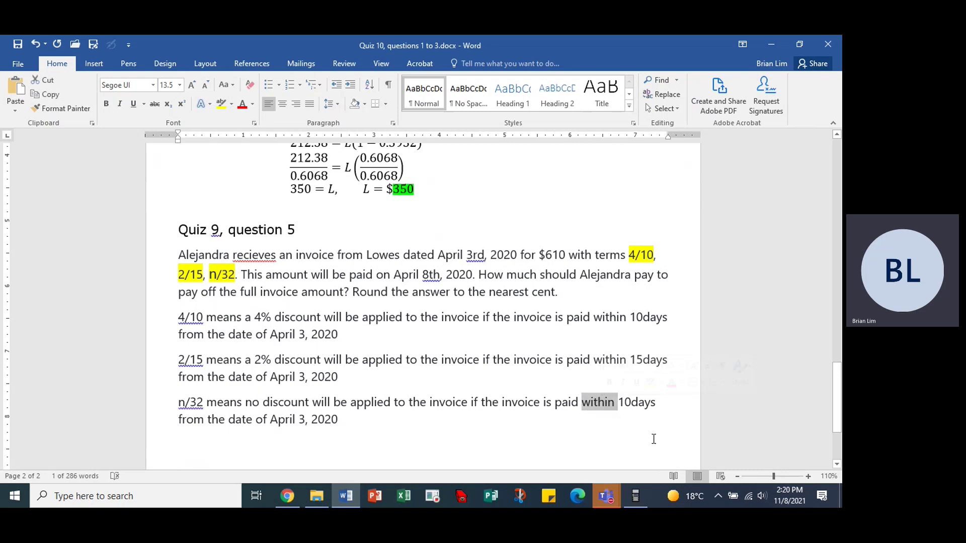
text(after)
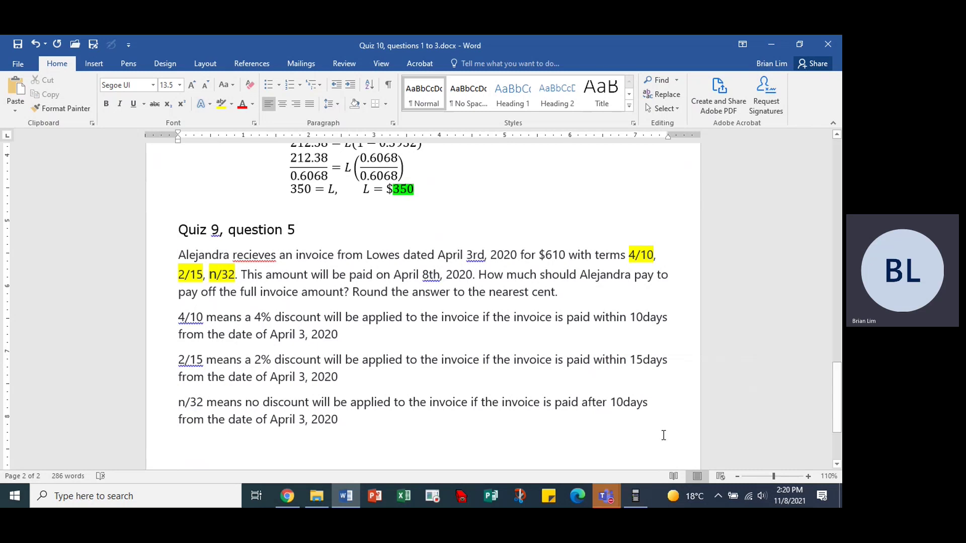
click(622, 404)
key(BackSpace)
text(5)
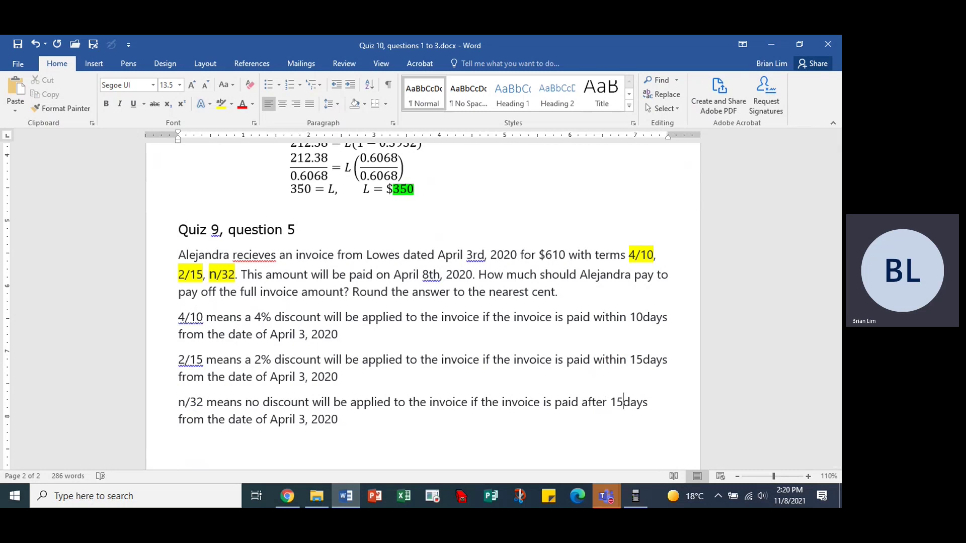
click(653, 408)
key(BackSpace)
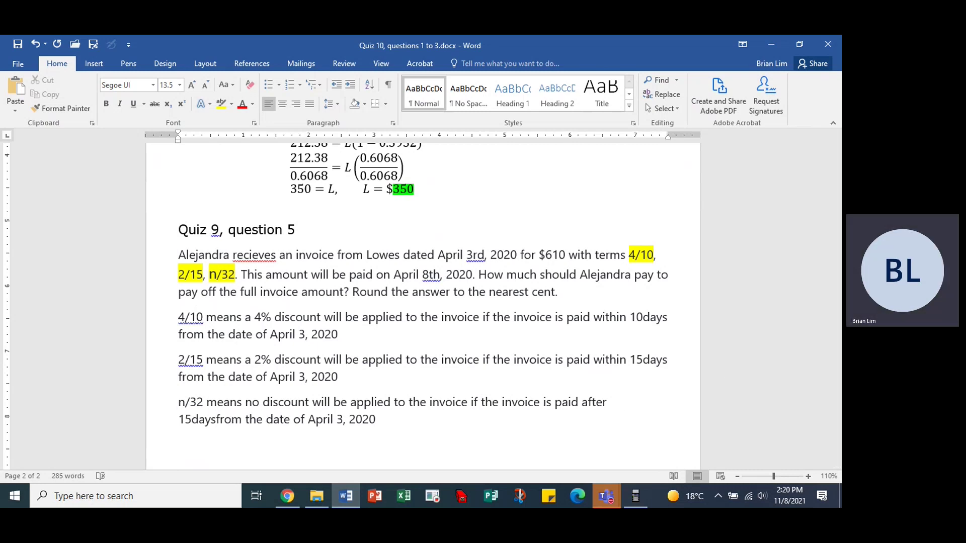
Append ', but not more than 32days' and insert 'after 10days' on the 2/15 line.
text(, )
text(but not mor)
text(e that)
key(BackSpace)
text(n 32 d)
key(BackSpace)
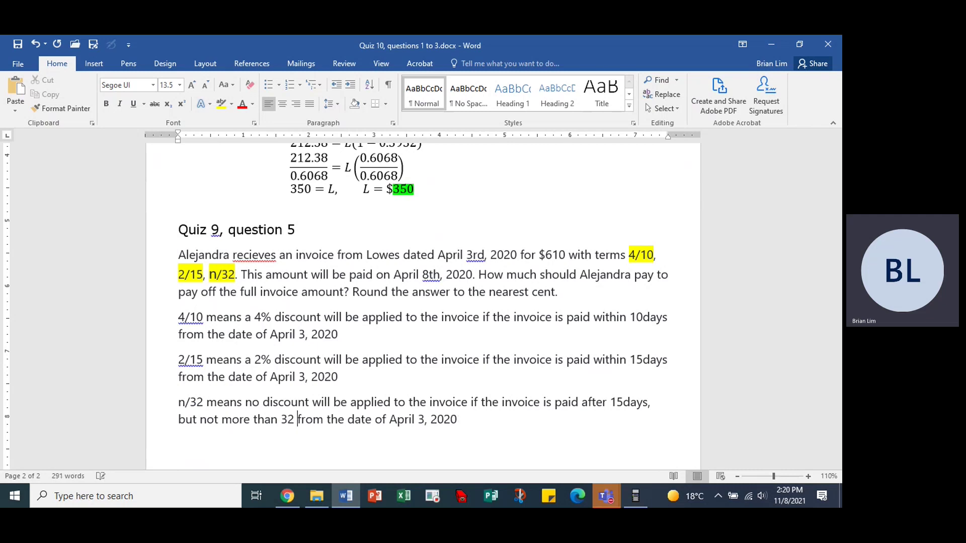
key(BackSpace)
text(days)
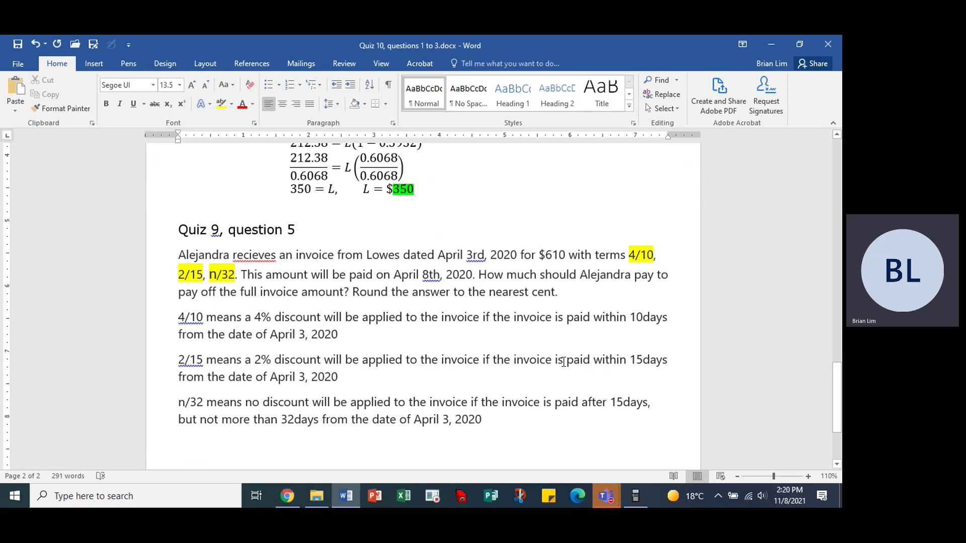
click(595, 360)
text(after 10)
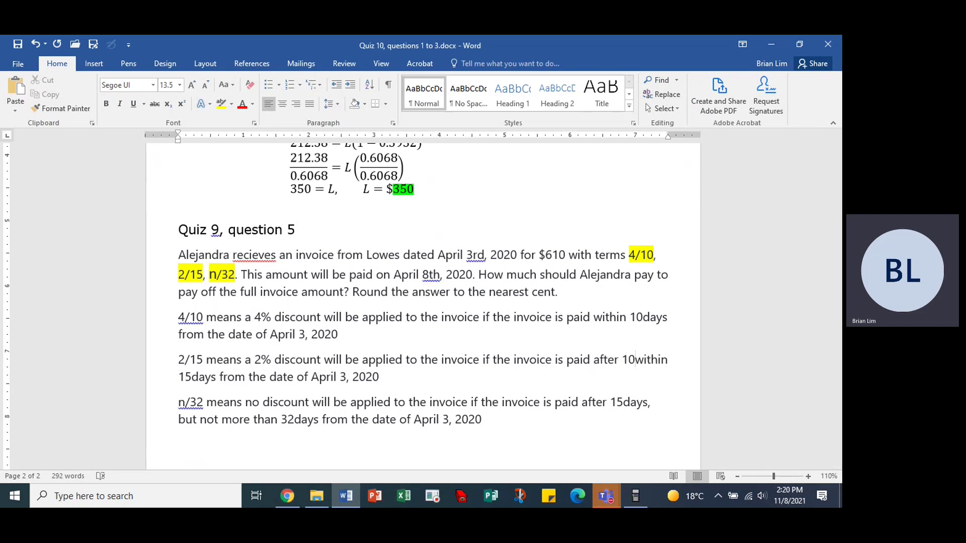
text(days)
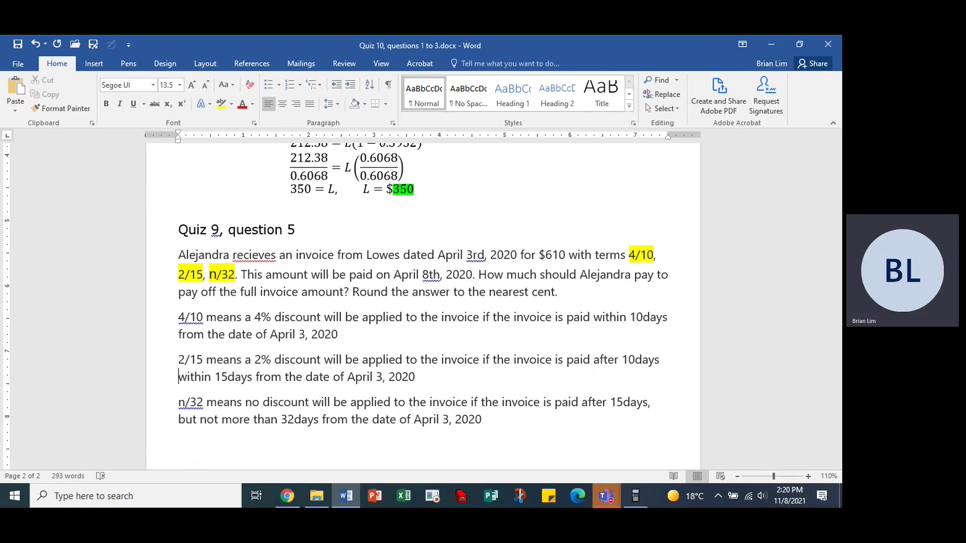
Make the 2/15 line read 'paid after 10days, but before 15days', removing 'within'.
key(BackSpace)
key(BackSpace)
key(BackSpace)
key(BackSpace)
key(BackSpace)
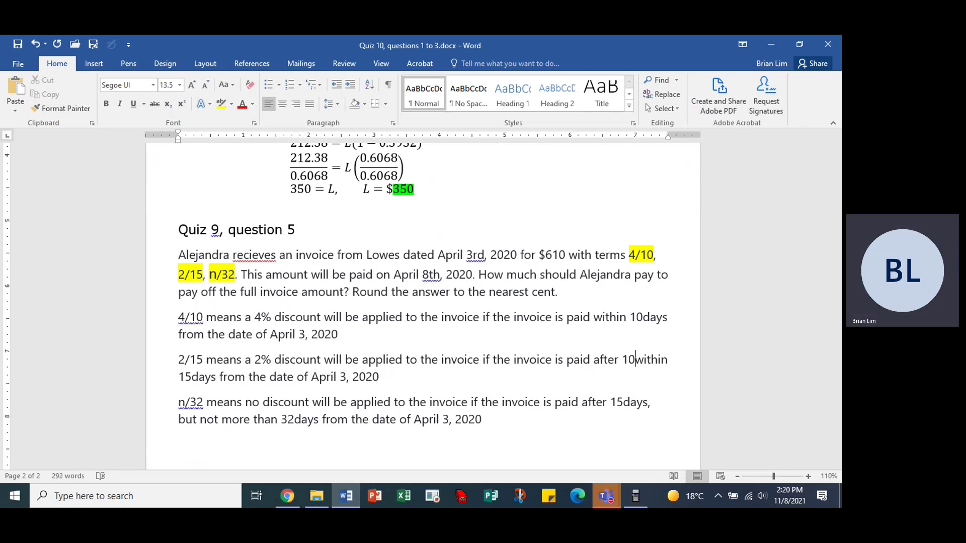
text(days )
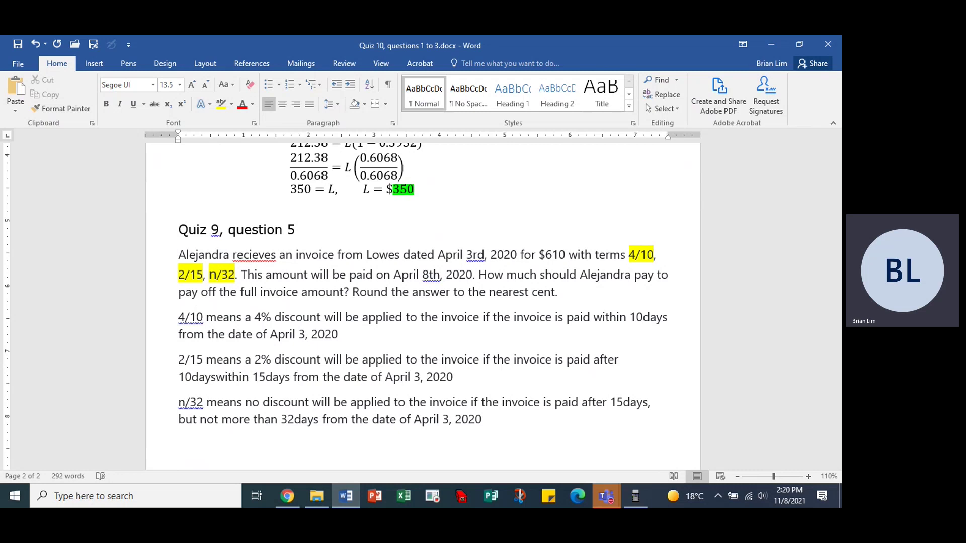
text(,)
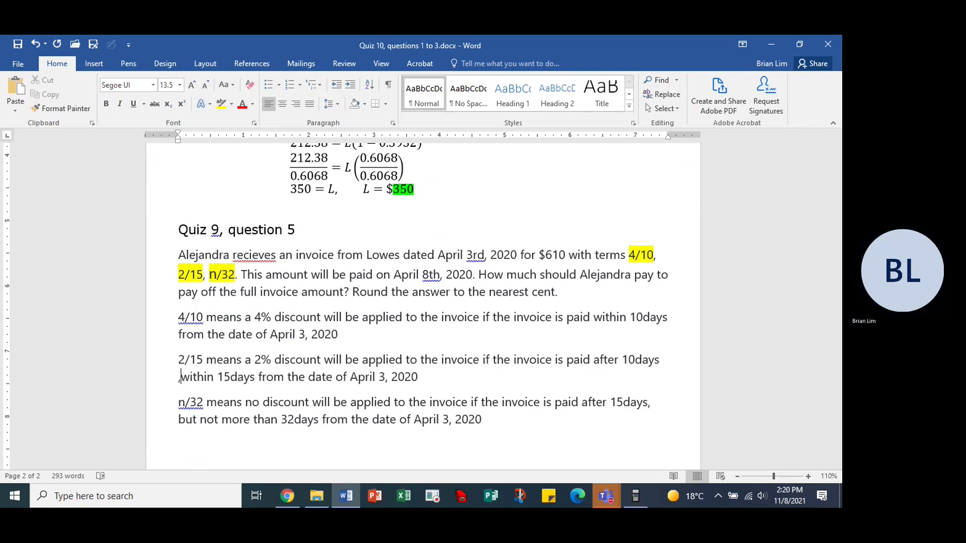
key(BackSpace)
key(BackSpace)
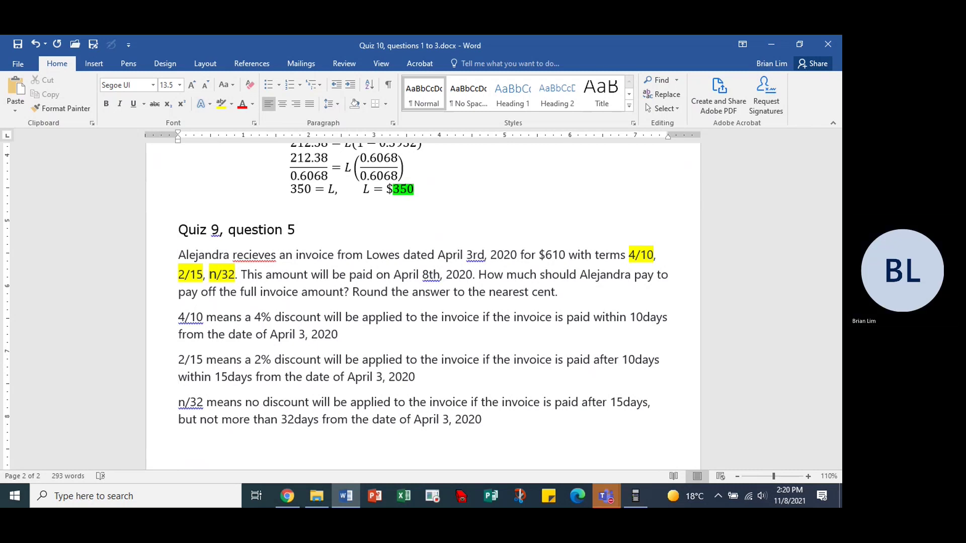
text(, but )
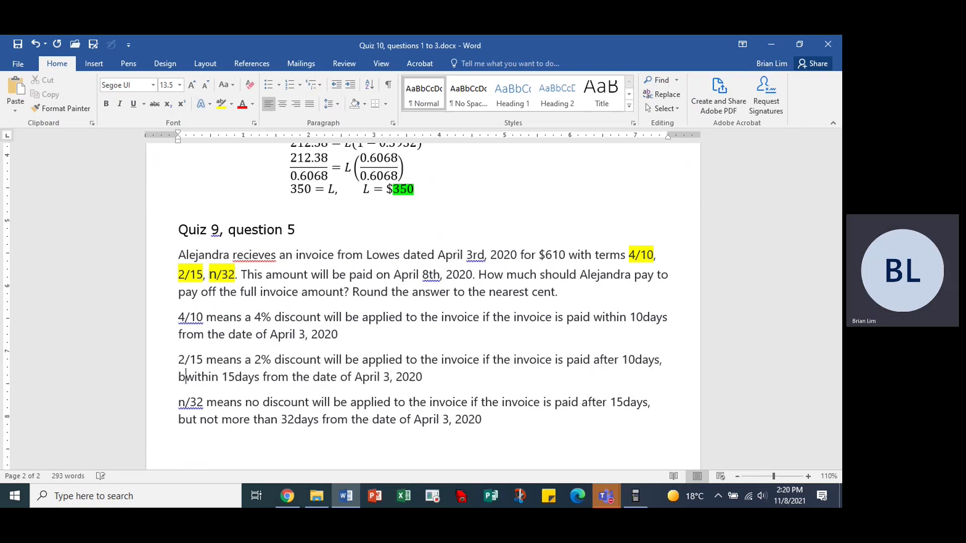
text(bid)
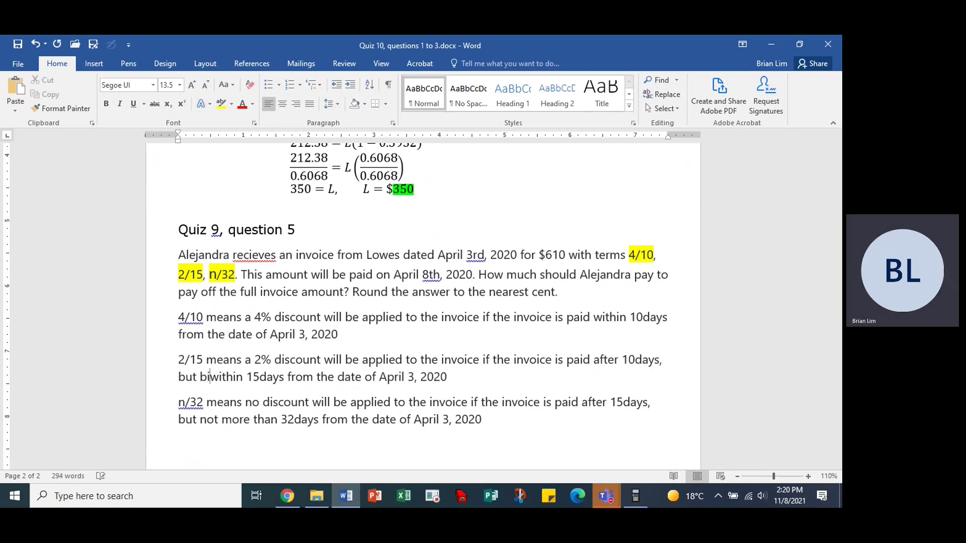
key(BackSpace)
key(BackSpace)
text(efore)
key(Delete)
key(Delete)
key(Delete)
key(Delete)
key(Delete)
key(Delete)
key(Delete)
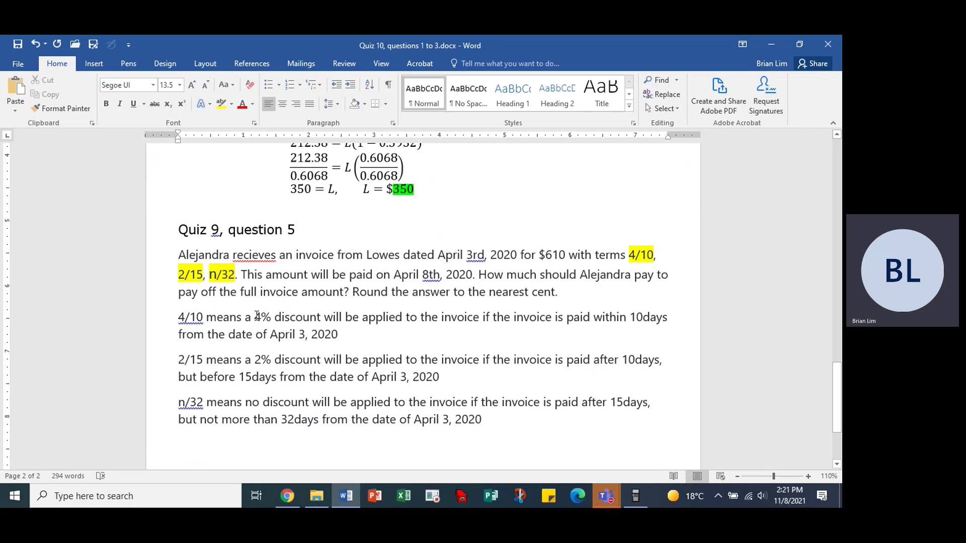
drag(256, 316, 634, 334)
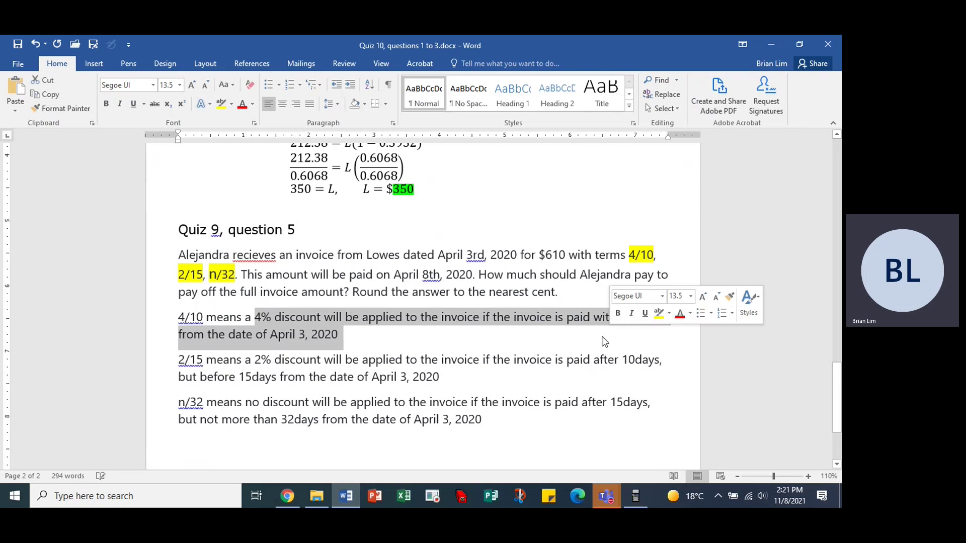
click(354, 325)
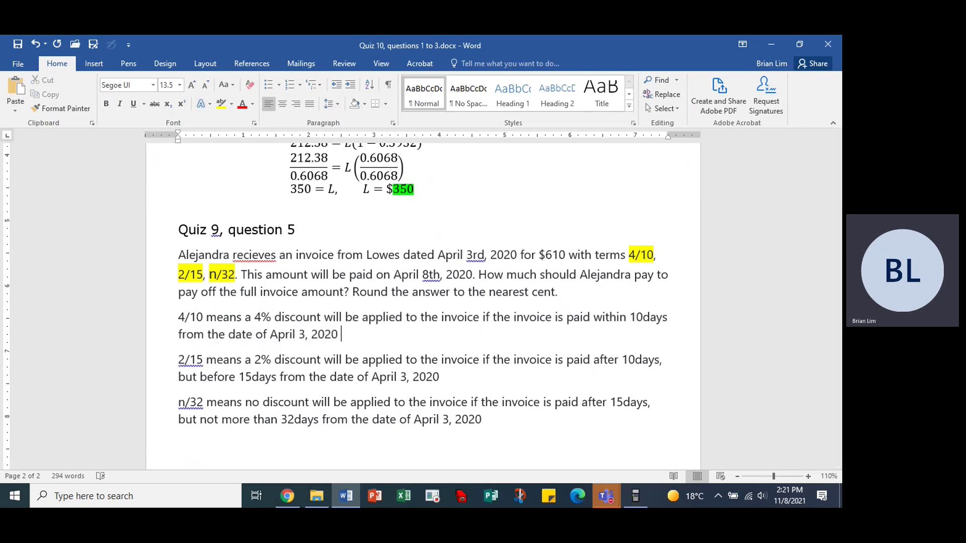
Add 'April 13, 2020' after a tab on the 4/10 line.
text(()
key(BackSpace)
key(BackSpace)
key(Tab)
text(April 13, 2020)
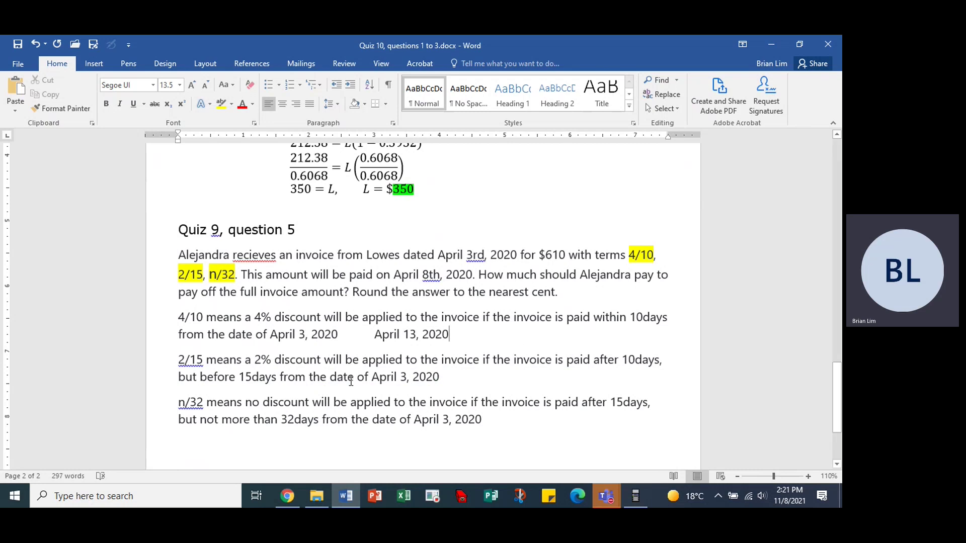
Add 'from April 14, 2020 to April 18, 2020' to the 2/15 line, then begin the net amount line.
click(445, 379)
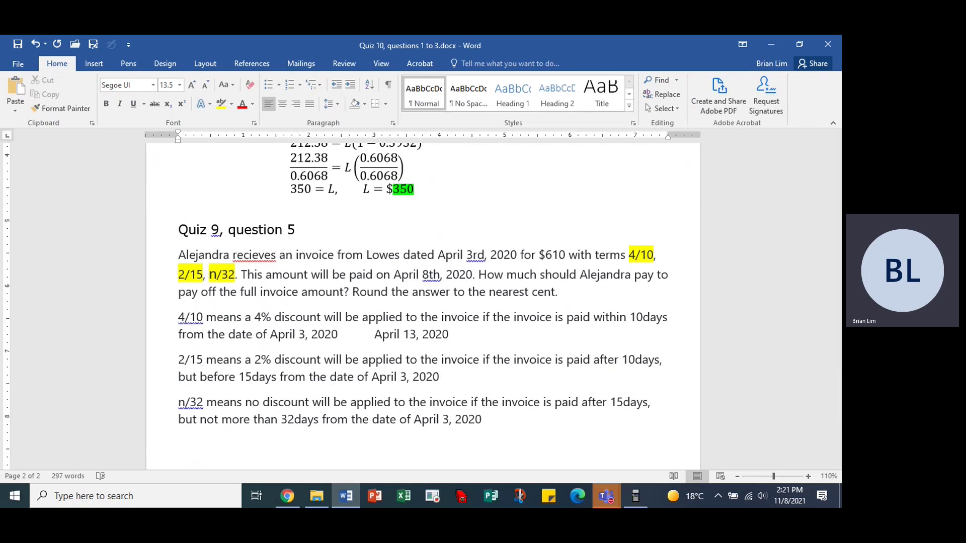
key(Tab)
text(from April 14, 2020)
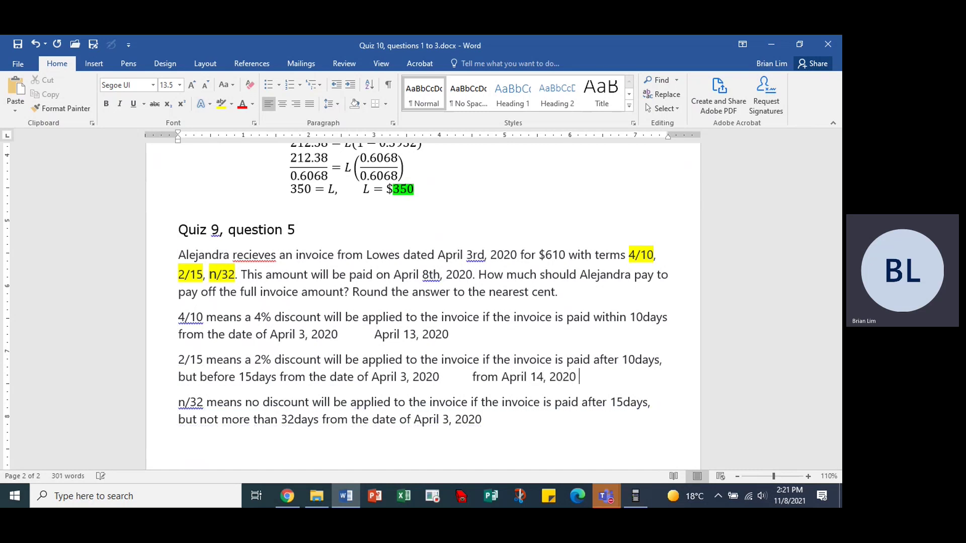
text( to April 18)
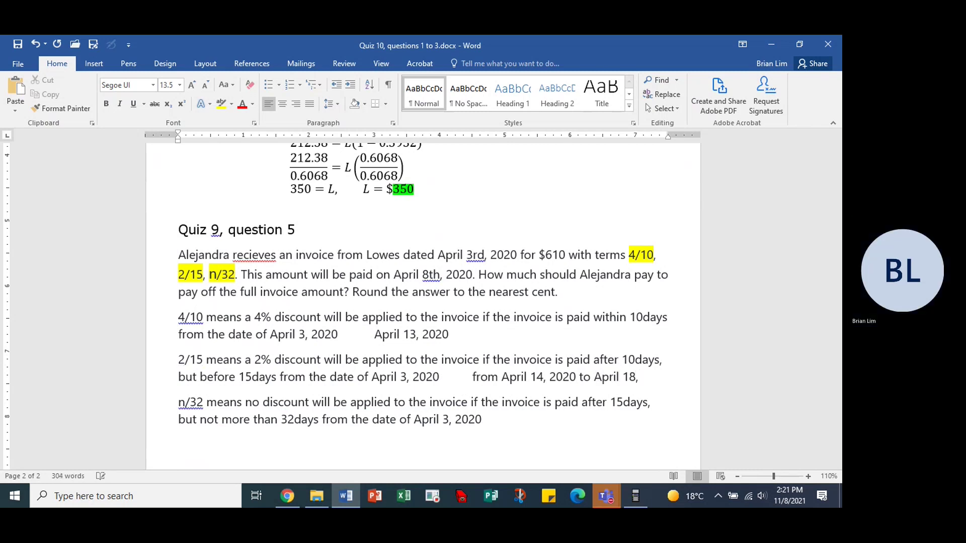
text(, 2020)
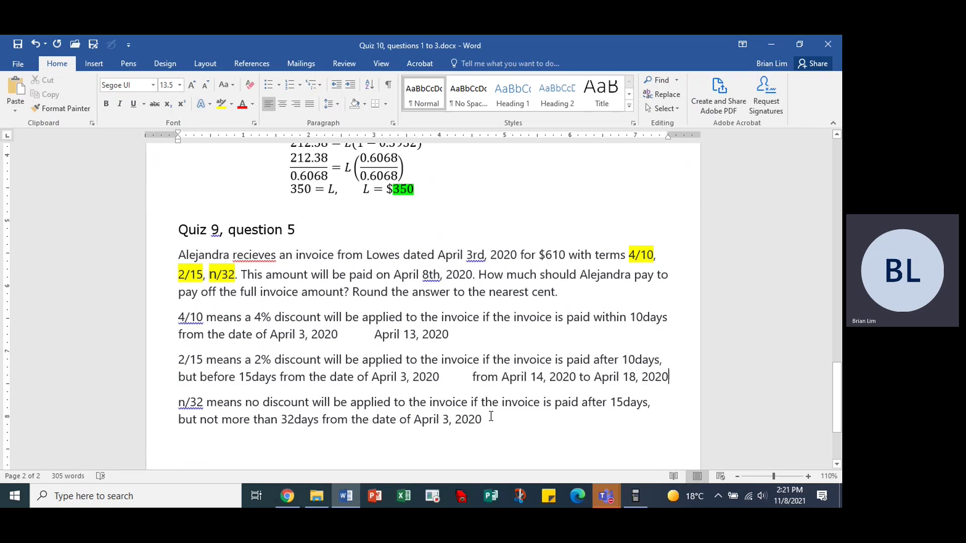
key(Return)
text(n)
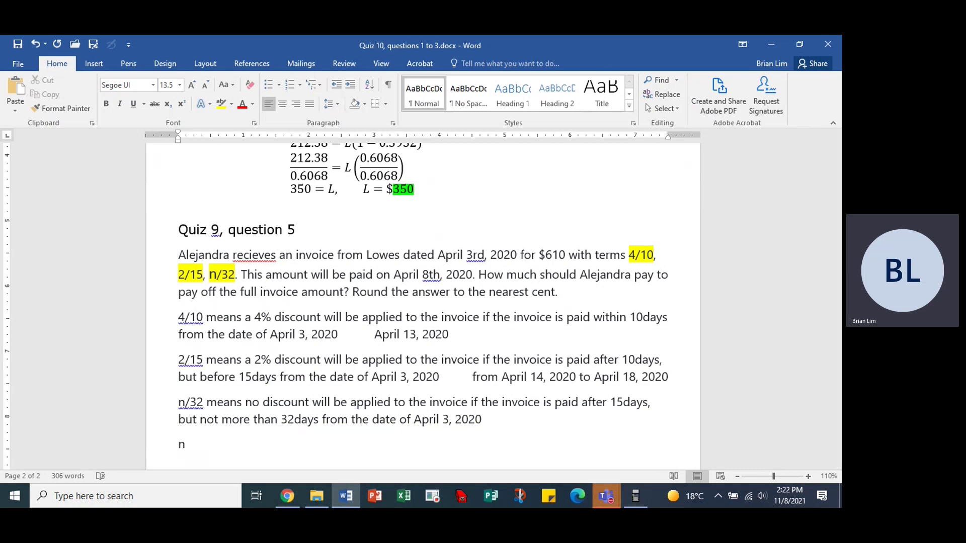
text( = net amount (the )
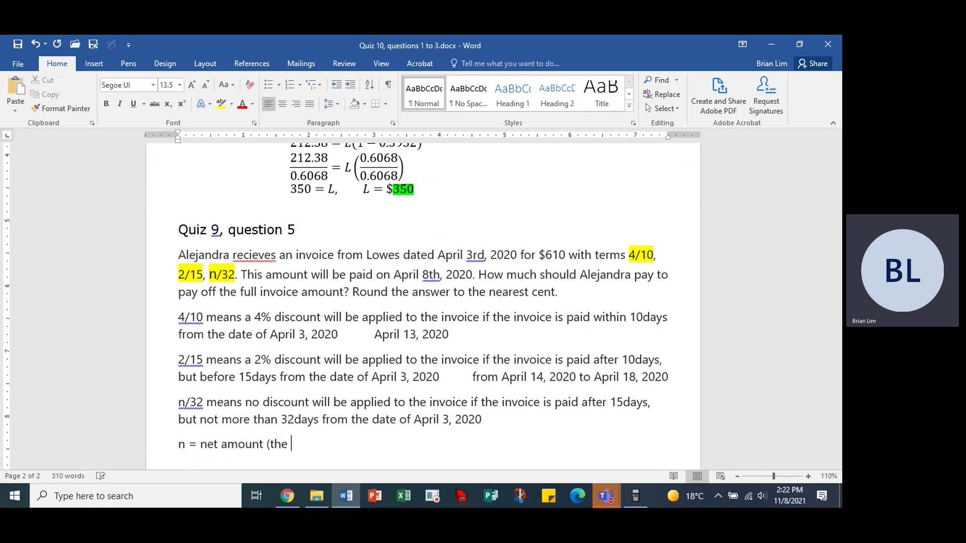
text(amount on the invoice)
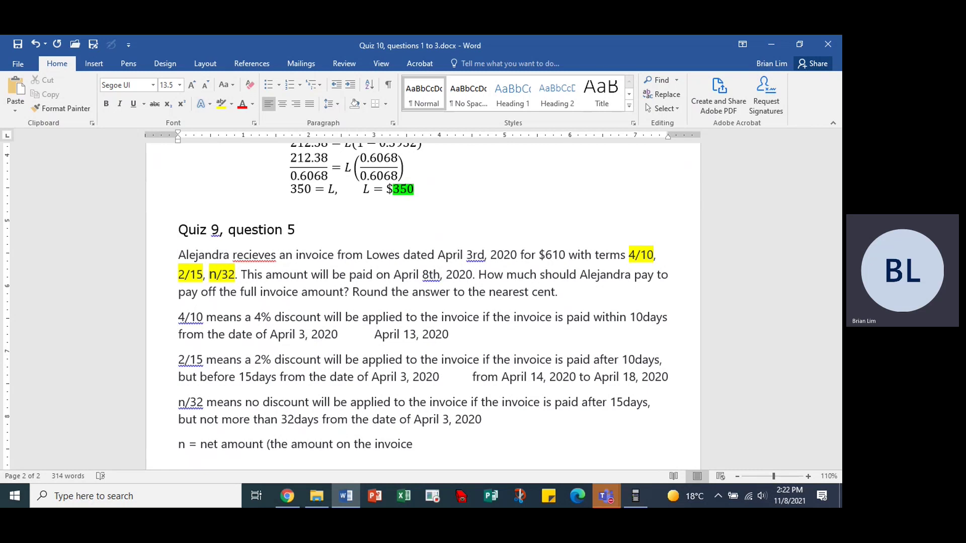
Finish the line as 'n = net amount (the amount on the invoice which in this case is $610)'.
key(BackSpace)
text(which in this case is $610))
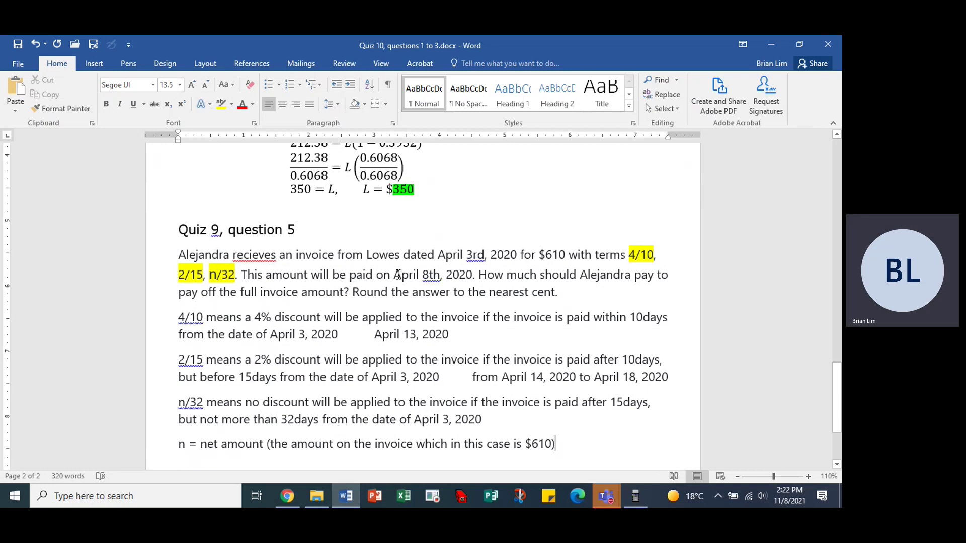
Highlight 'April 8th, 2020' in the question in yellow.
drag(397, 275, 472, 275)
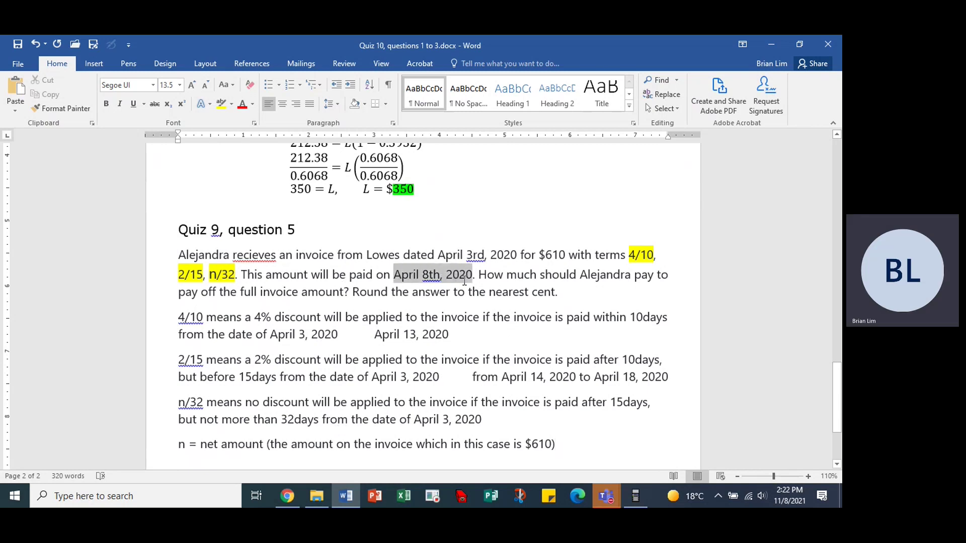
click(233, 104)
click(228, 119)
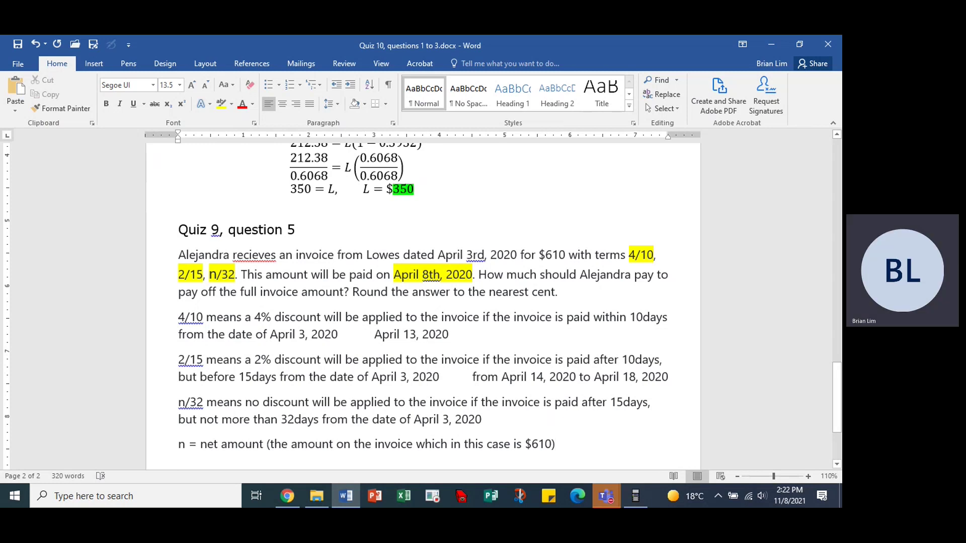
Add a line: April 8 minus April 3 is under 10 days, so 4% discount applies to $610.
key(Return)
text(Ap)
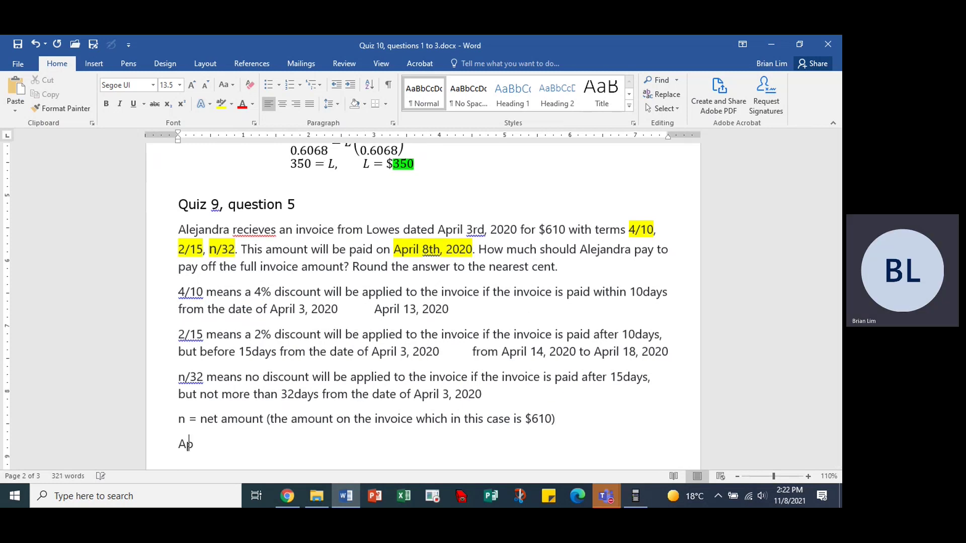
text(ril 8, 2020 is)
text(8 - 3 )
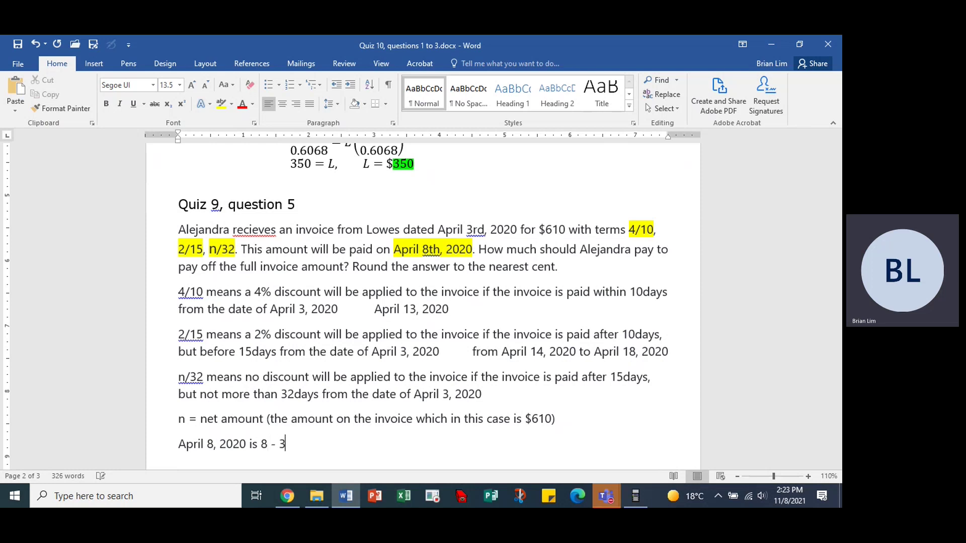
text((April 8 - April 3)
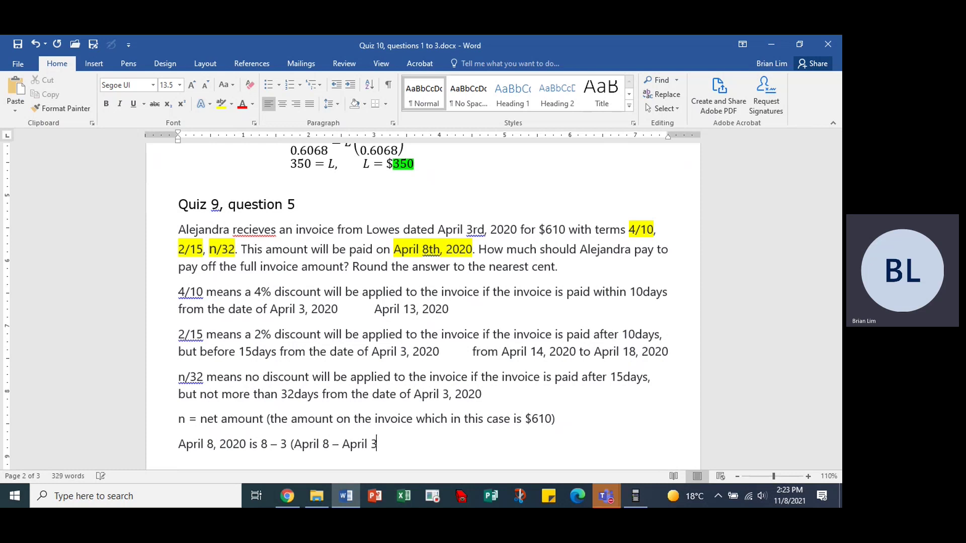
text() = 5)
text(days)
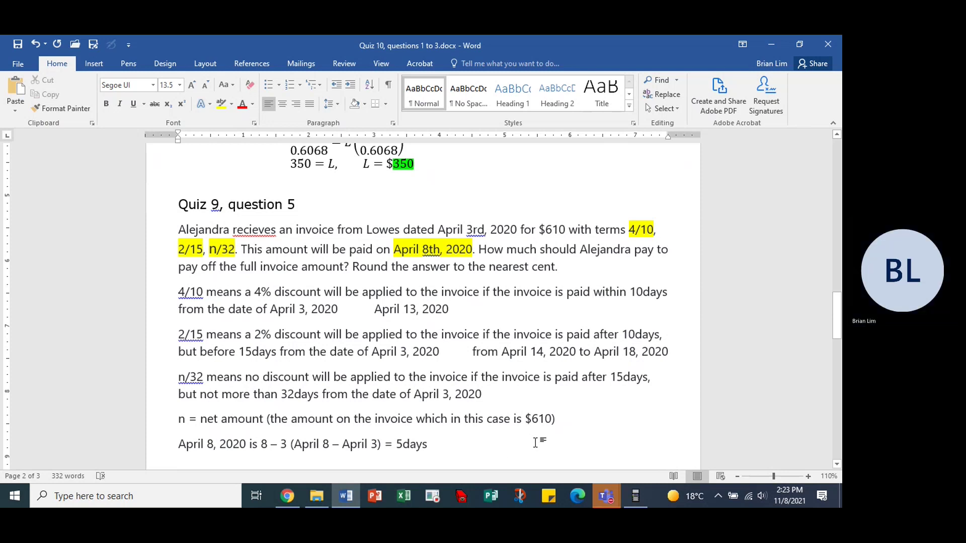
text(is )
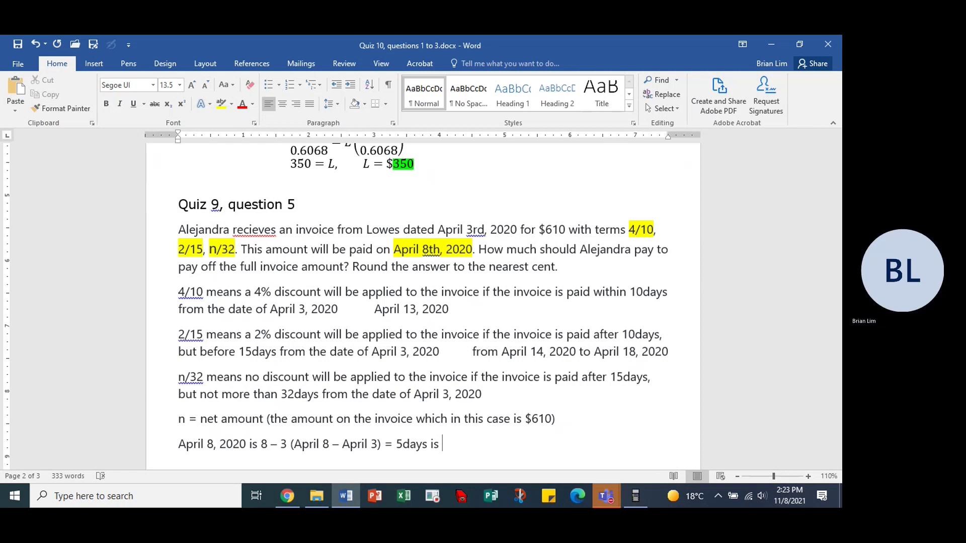
text(less than 10 )
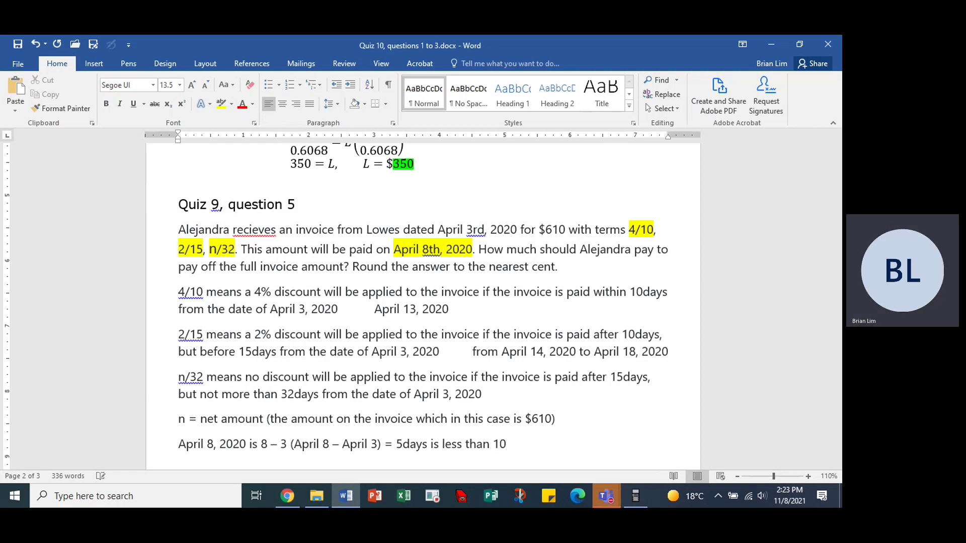
text(days)
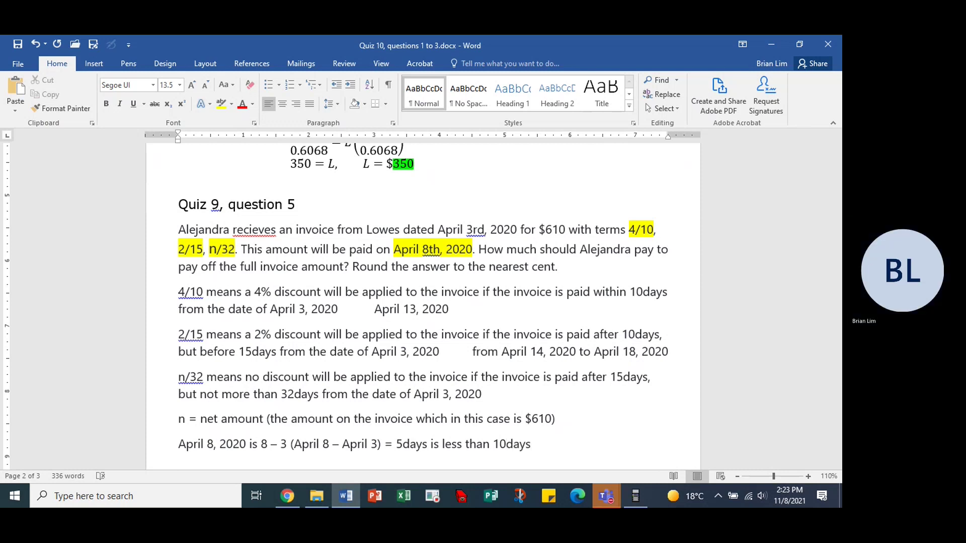
text(, there)
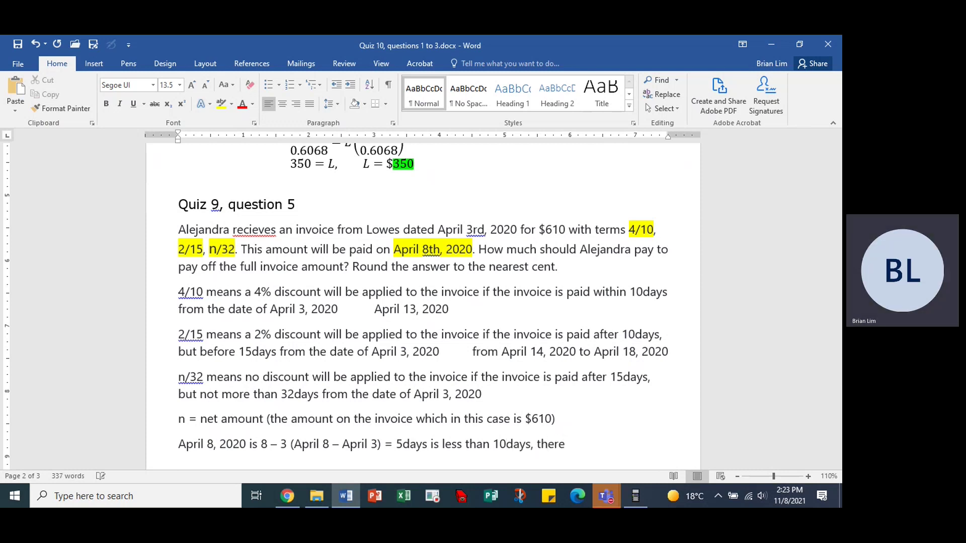
text(fore a 5)
key(BackSpace)
text(4% discount will b)
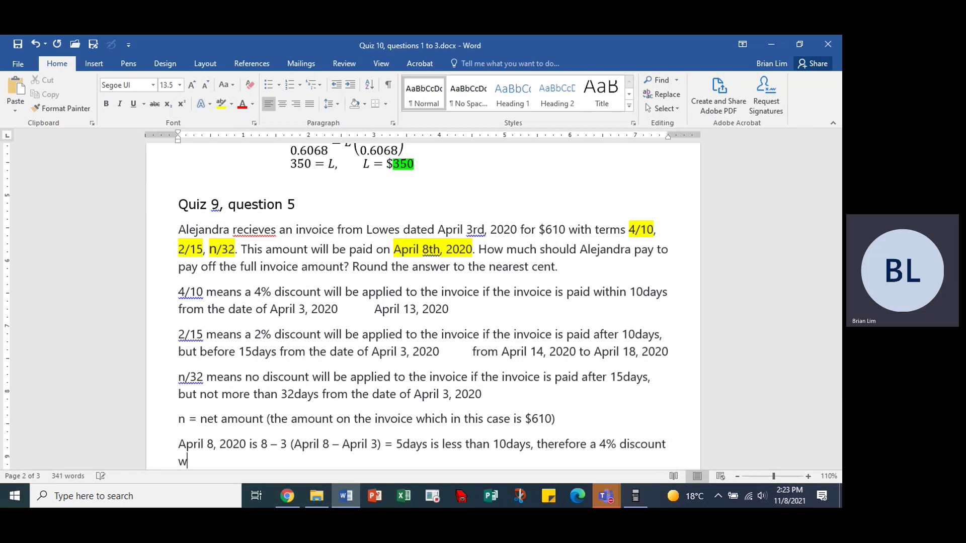
text(e applied to the in)
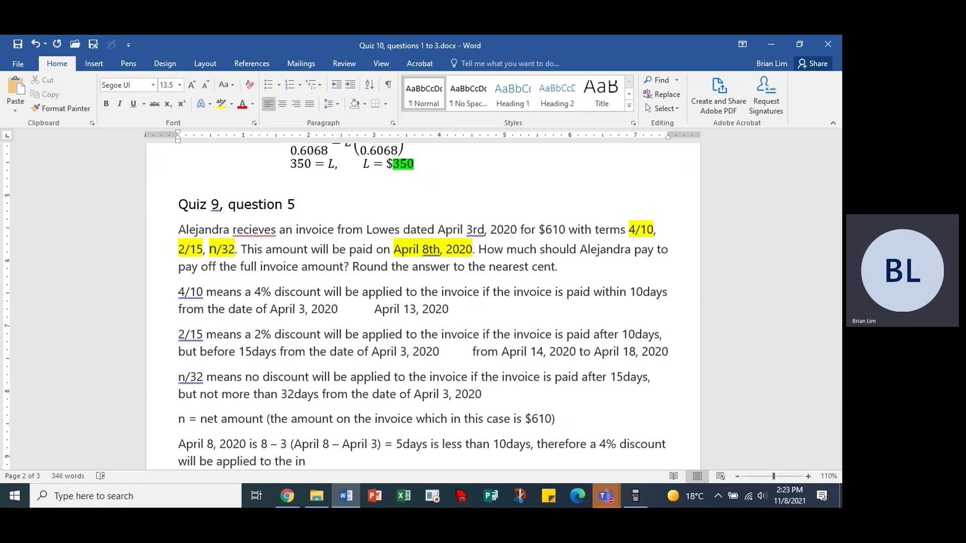
text(voice amount o )
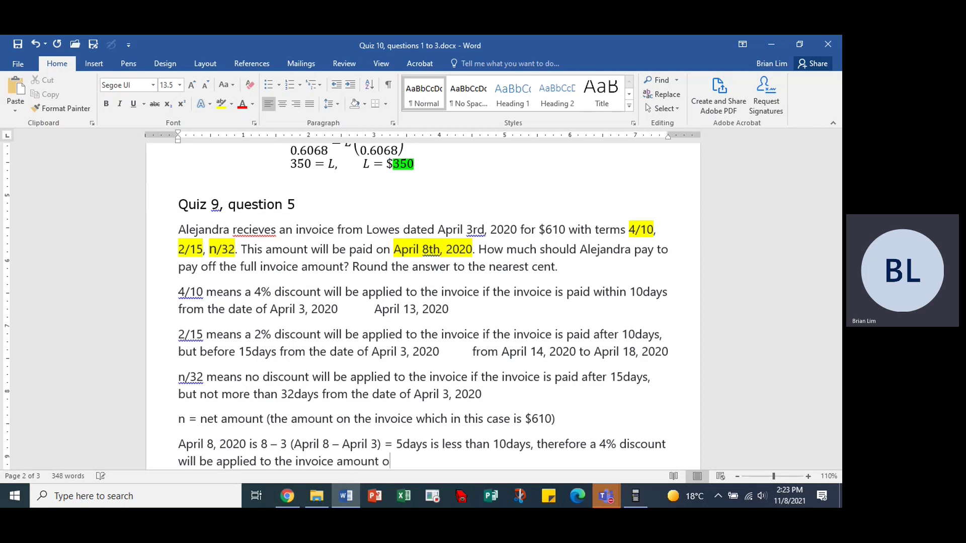
text(f )
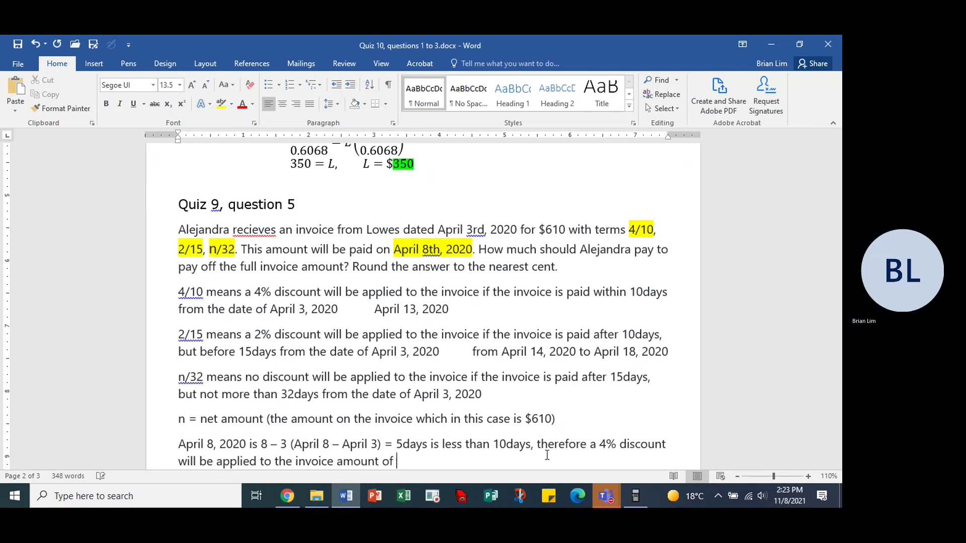
text($610)
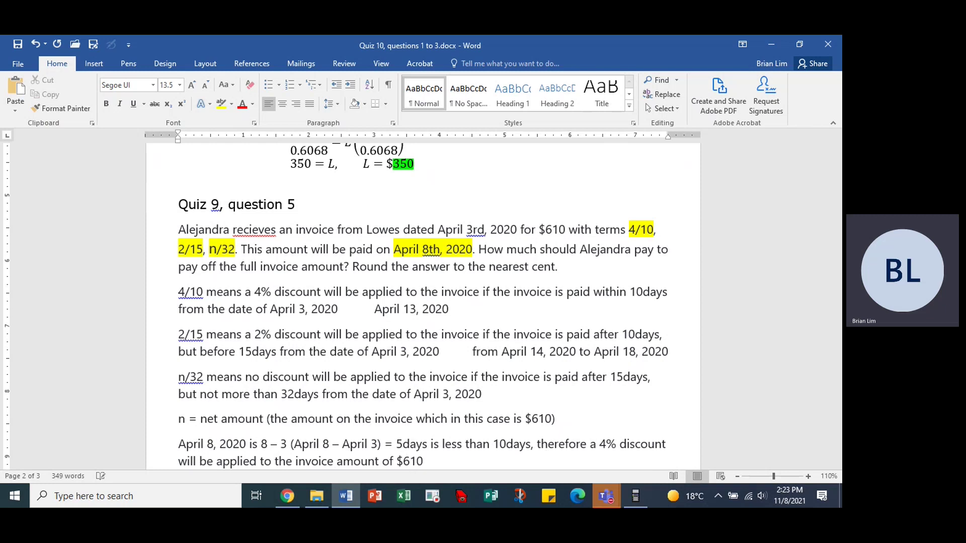
Start a new line reading 'Amount paid = $610 – 4% of $610 ='.
key(Return)
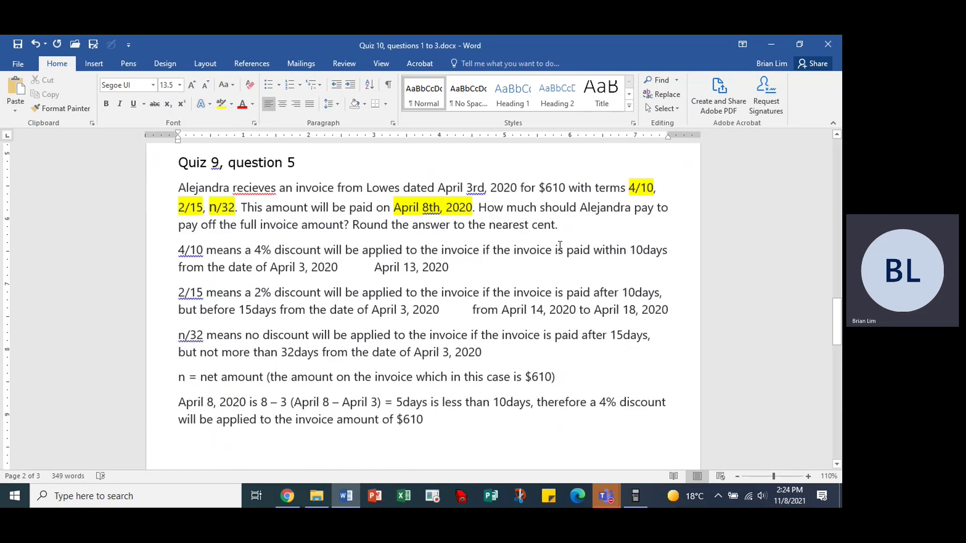
drag(479, 208, 647, 215)
click(440, 434)
key(Return)
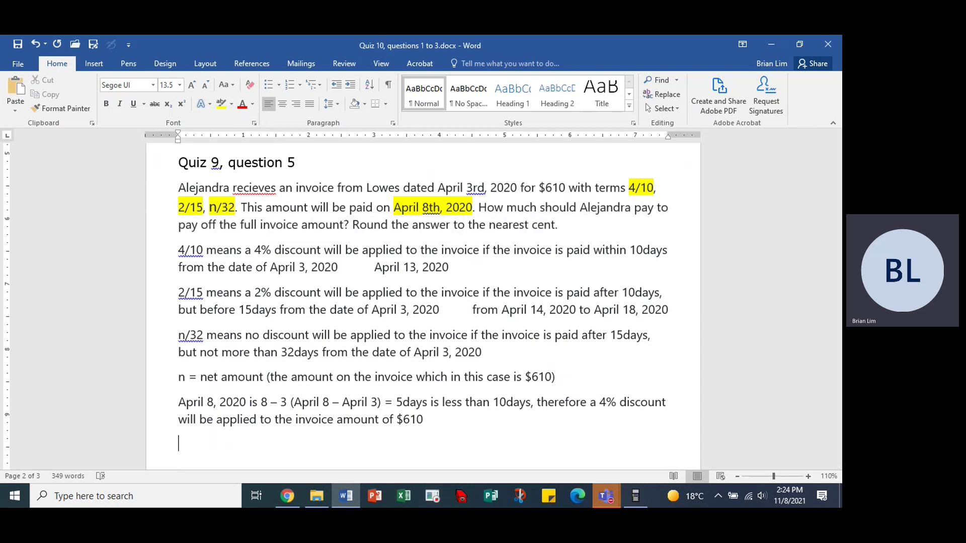
text(Amount paid = $610 - )
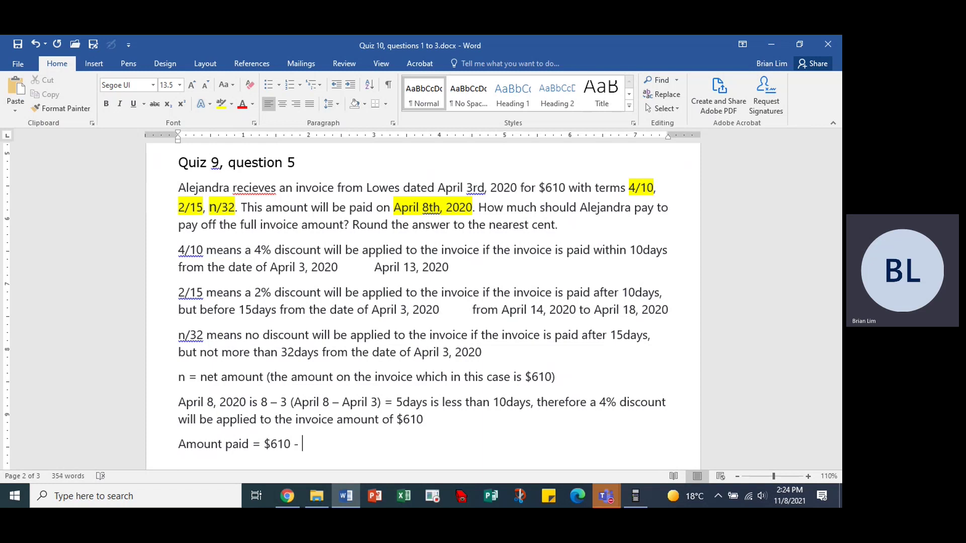
text(45)
key(BackSpace)
text(% of $1)
key(BackSpace)
text(610 =)
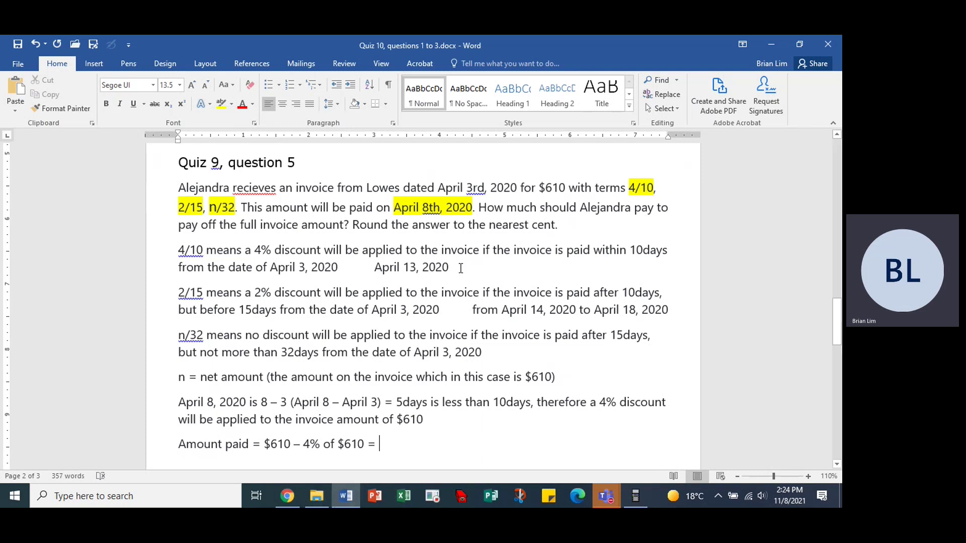
Review Question 5 in Chrome, then highlight N = L (1 − d) on the 32491410 formula sheet PDF.
click(285, 496)
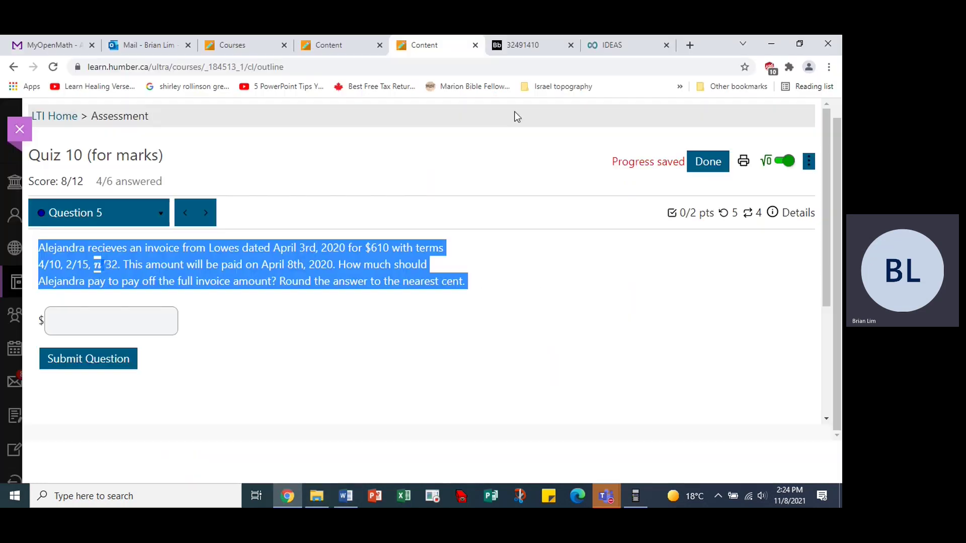
click(478, 188)
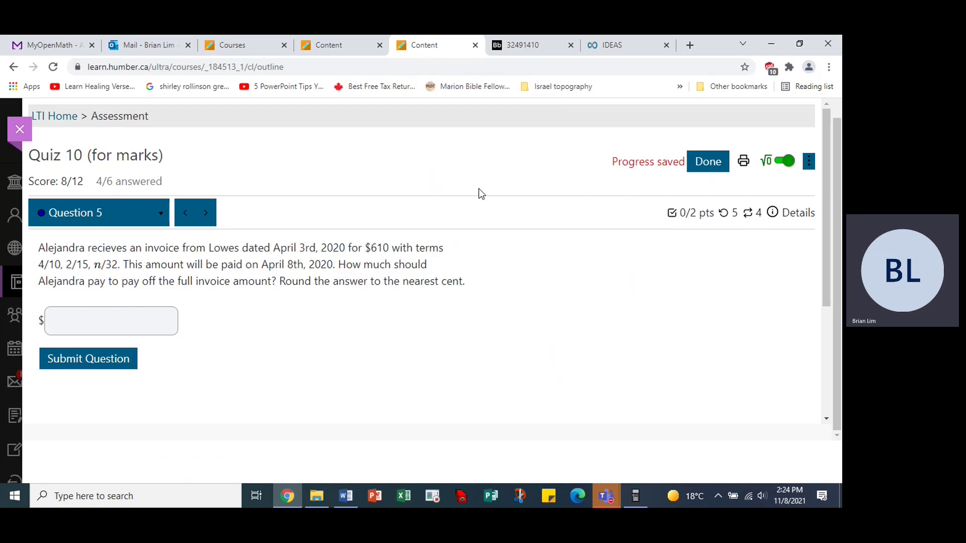
click(543, 47)
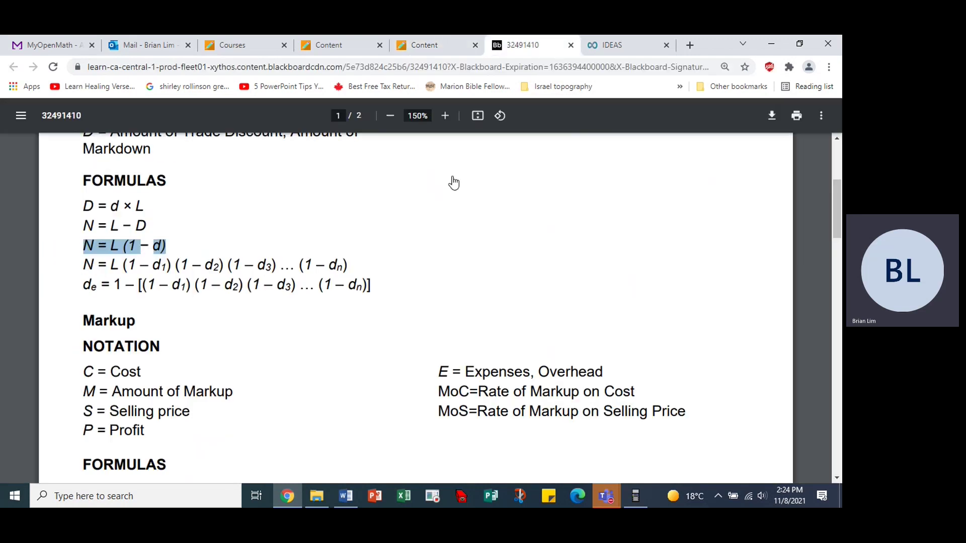
click(220, 238)
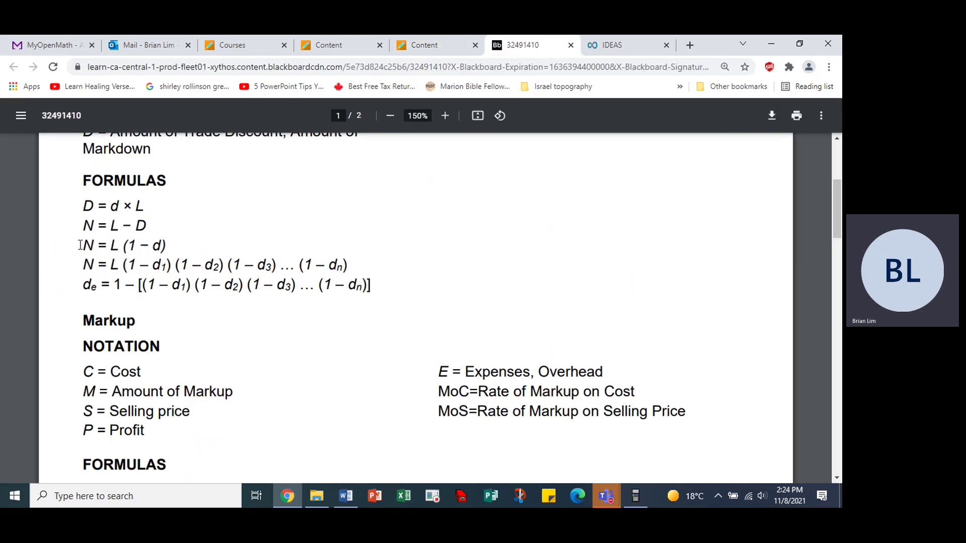
drag(83, 245, 168, 246)
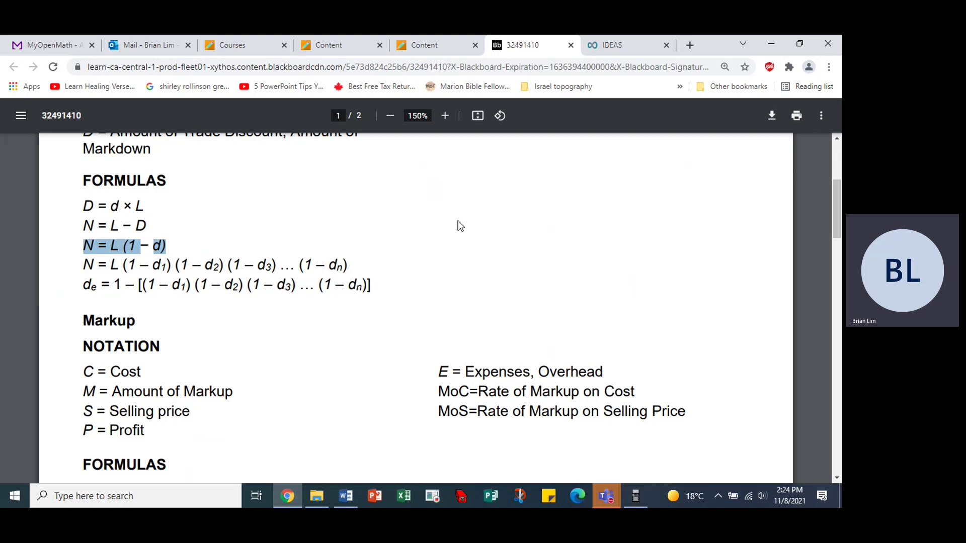
Back in Word, delete the trailing equals sign from the 'Amount paid' line.
click(297, 371)
click(351, 498)
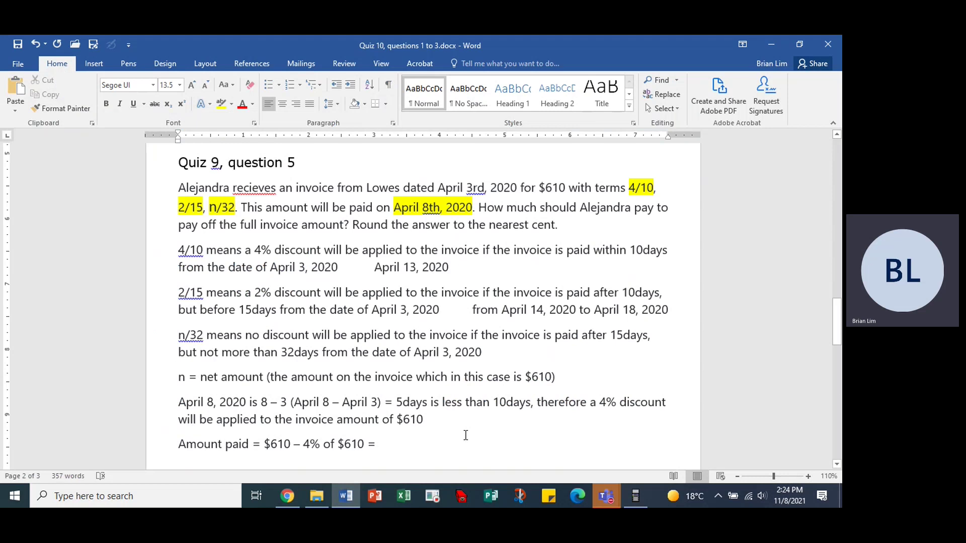
key(BackSpace)
key(BackSpace)
scroll(423, 302, down, 1)
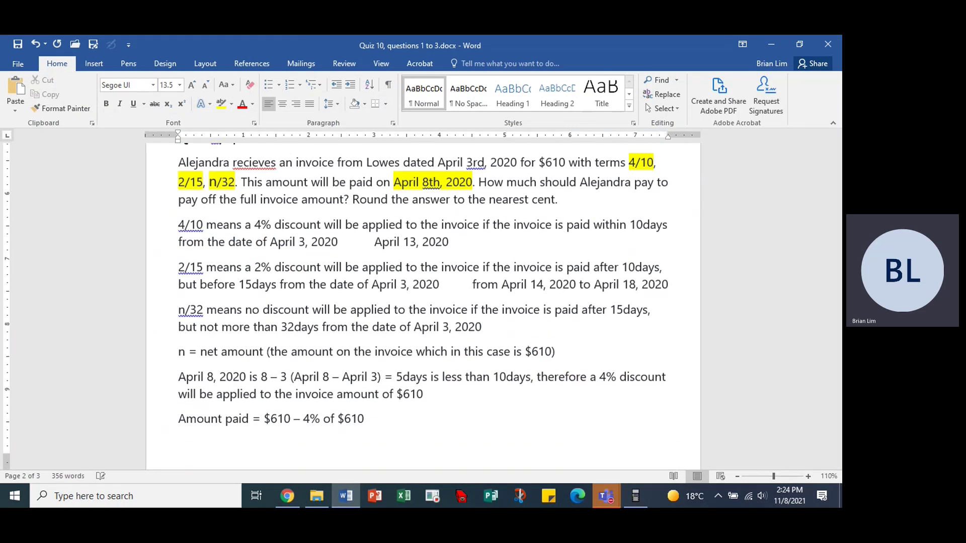
Insert an equation reading N = L(1 − d), L = 610, d = 0.04 below the amount line.
key(alt+equal)
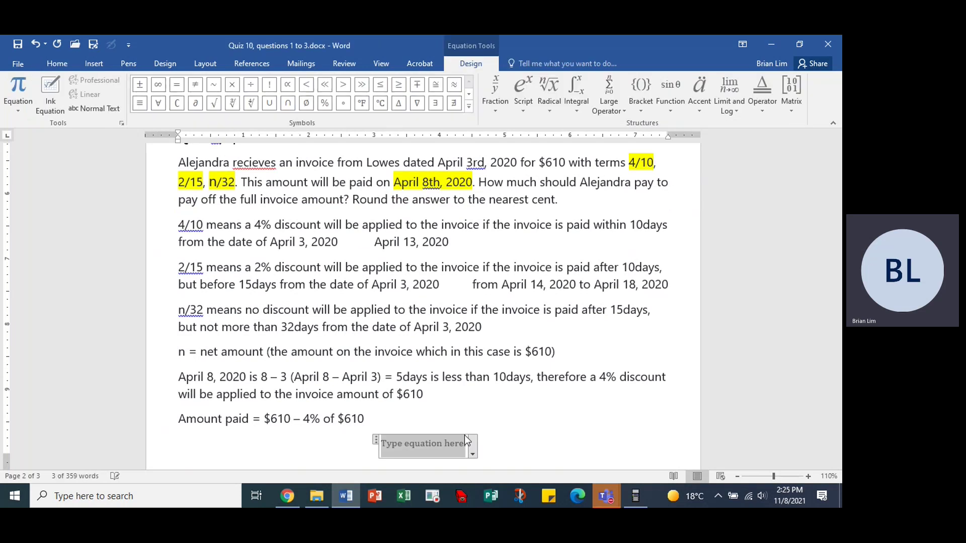
text(N = L(1)
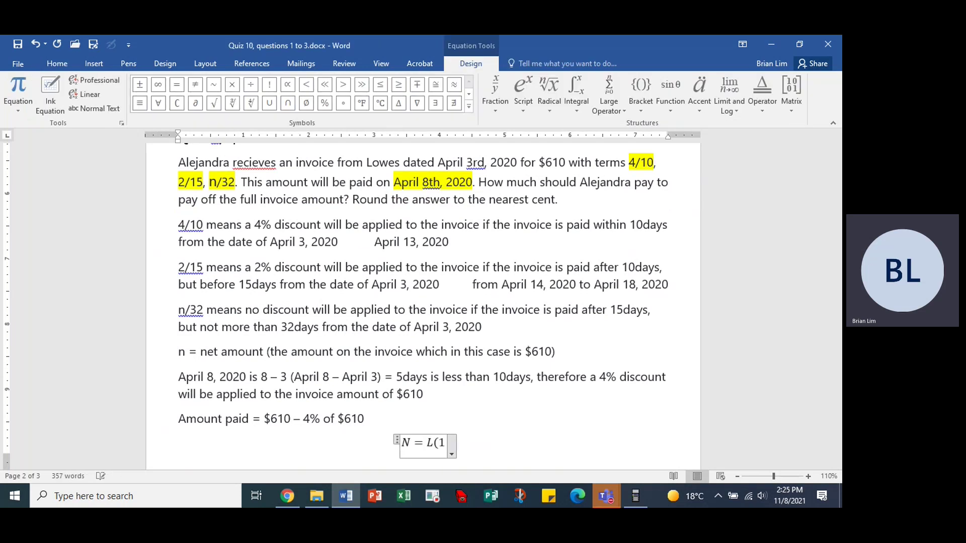
text(-)
text(d),)
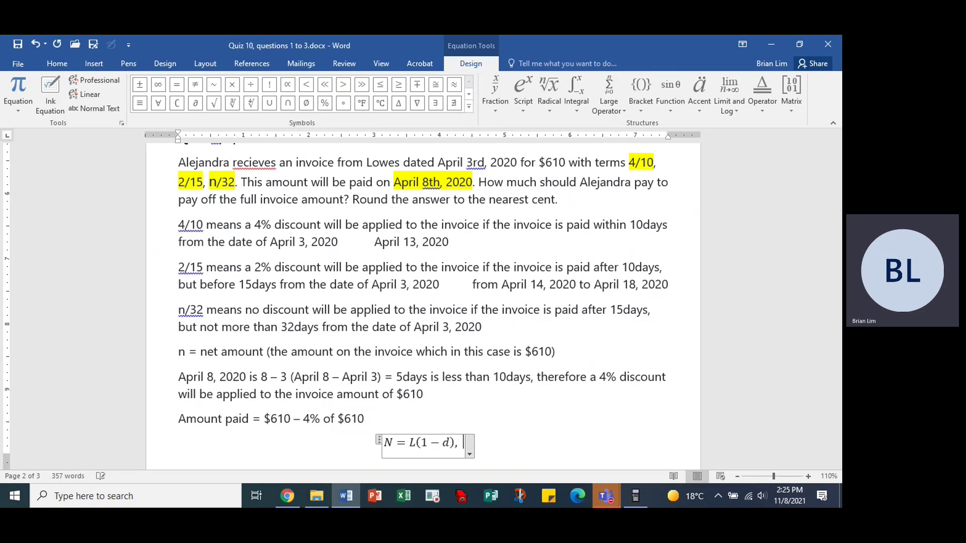
text(    L)
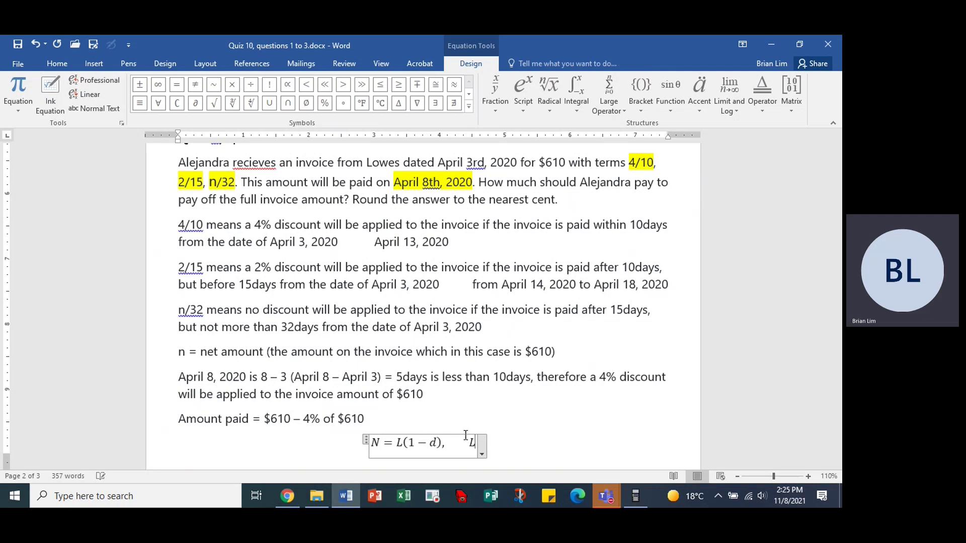
text(=610,)
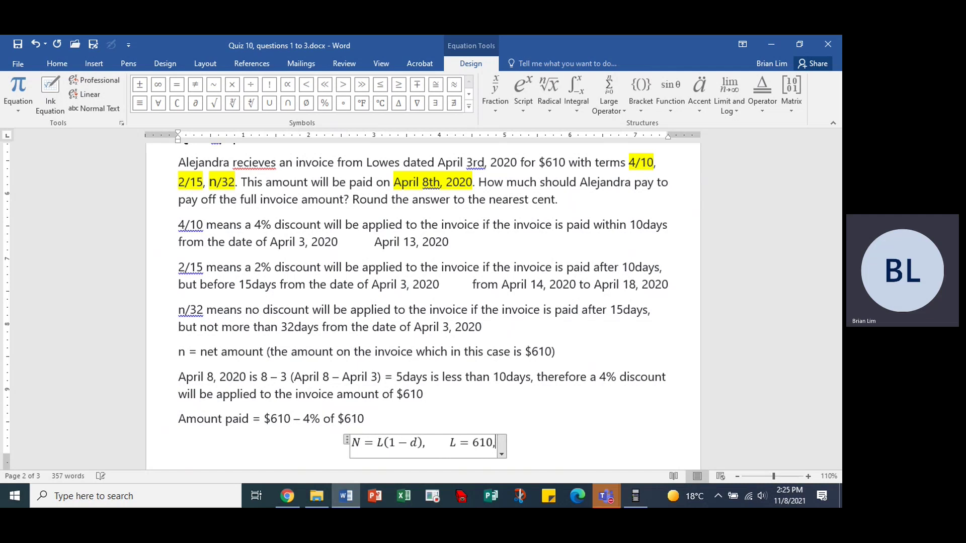
text(    d)
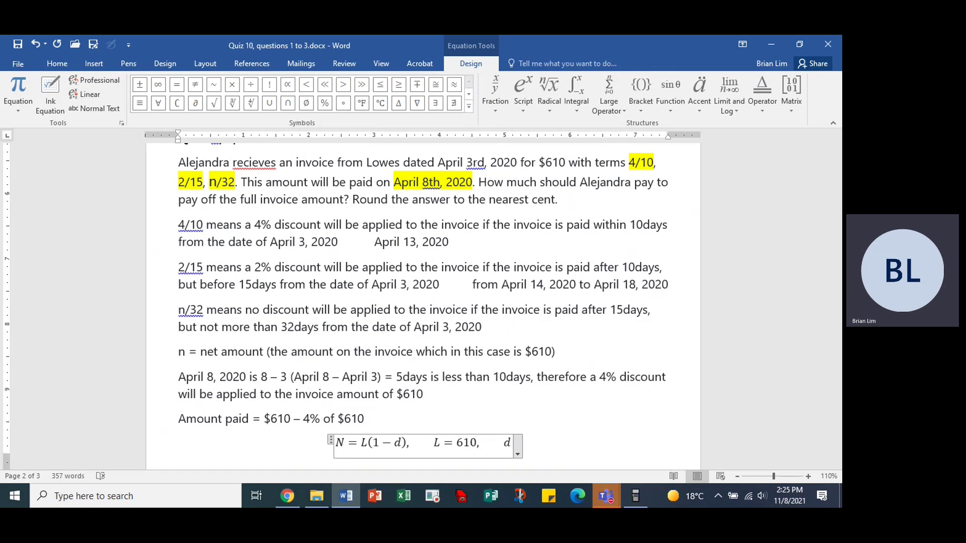
text(=0)
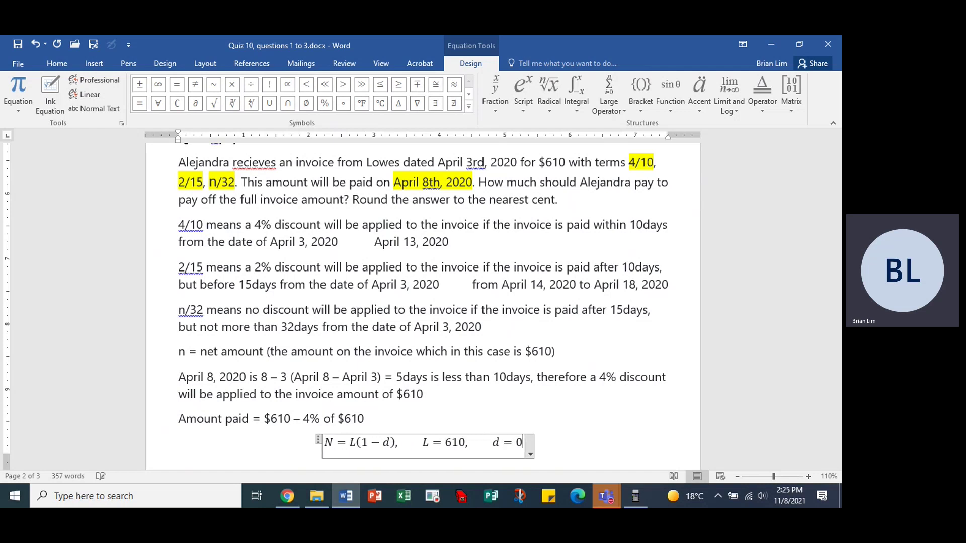
text(.04)
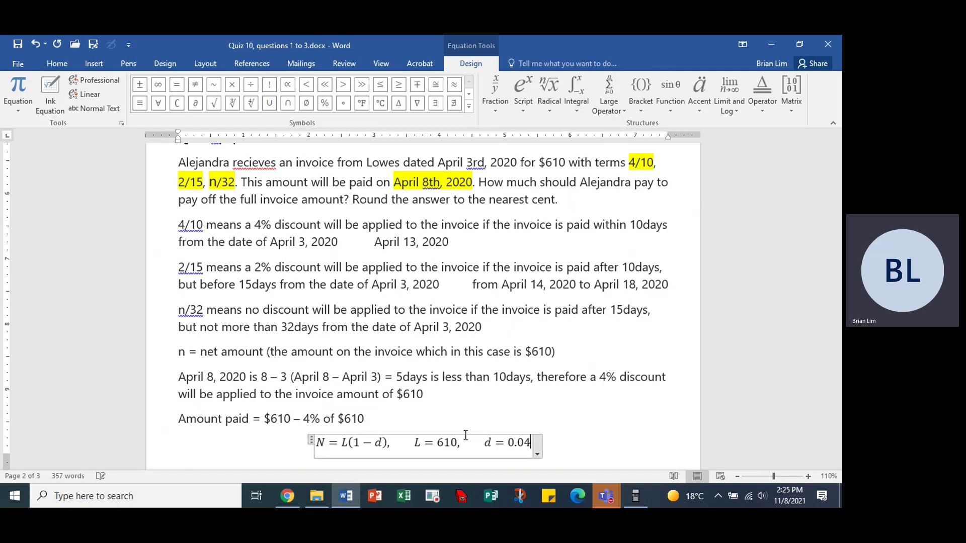
key(shift+Home)
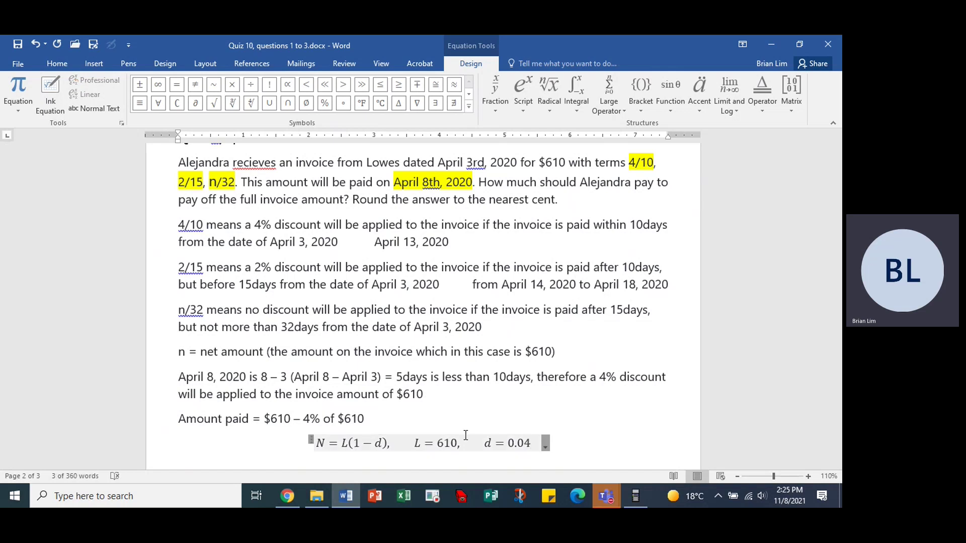
click(621, 441)
click(527, 443)
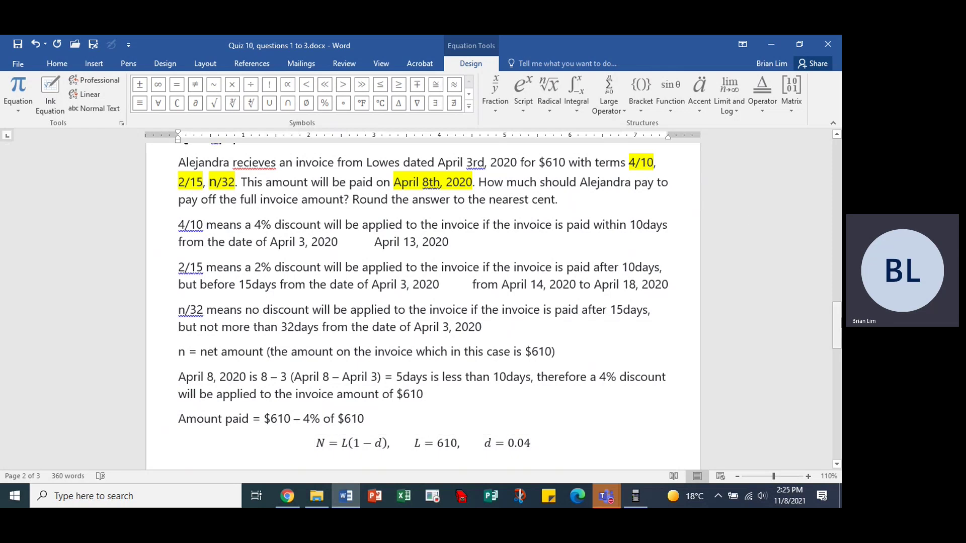
drag(840, 342, 839, 362)
Write the substituted line N = 610(1 − 0.04) and begin the next equation as N = 610(.
click(390, 409)
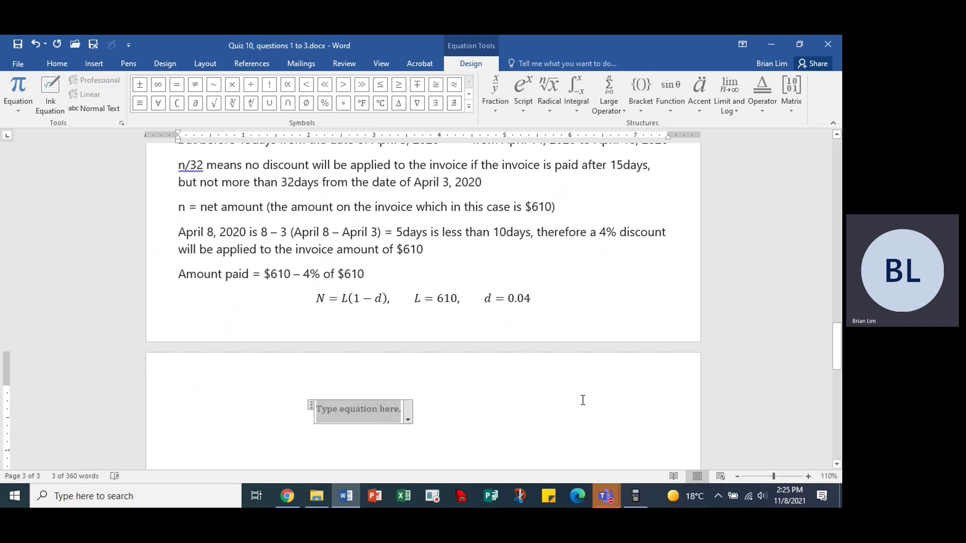
text(N=)
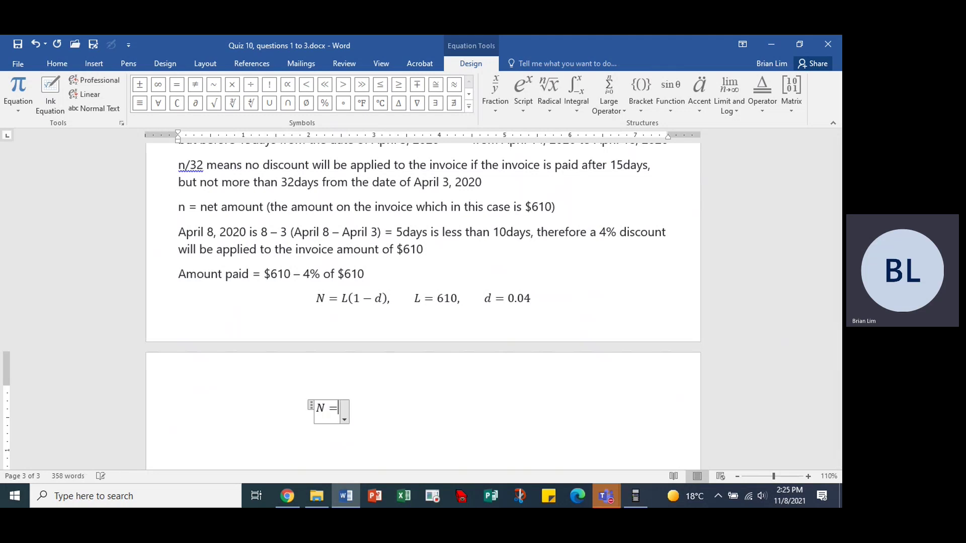
text(6)
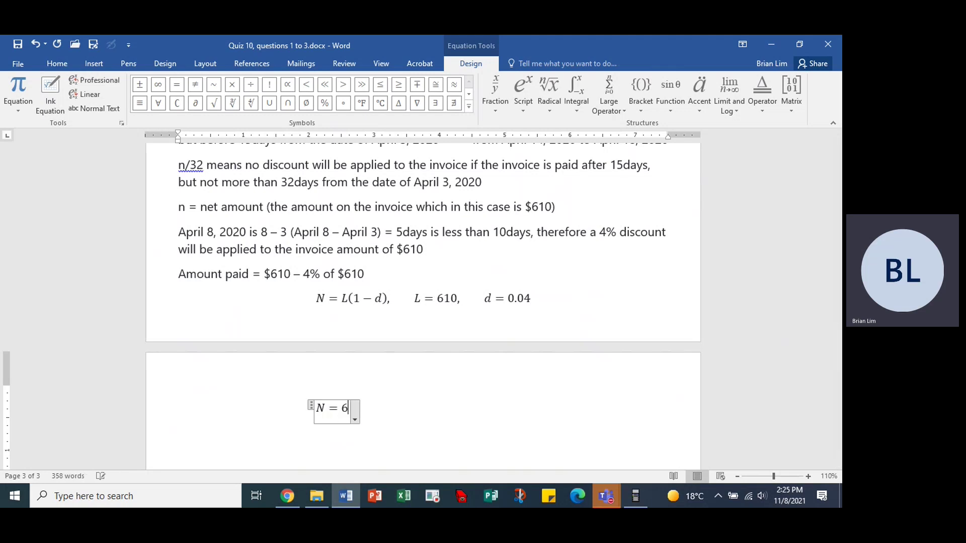
text(10(1)
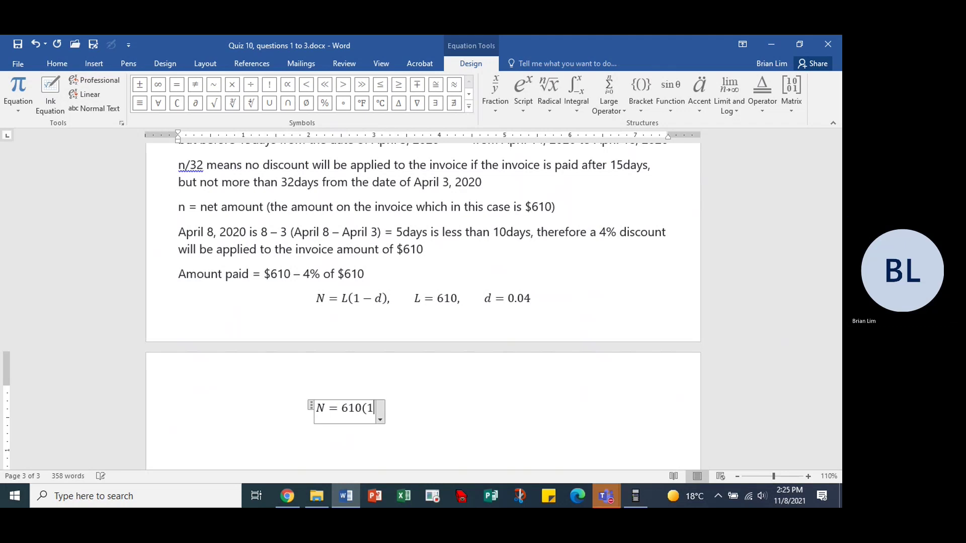
text(-0.0)
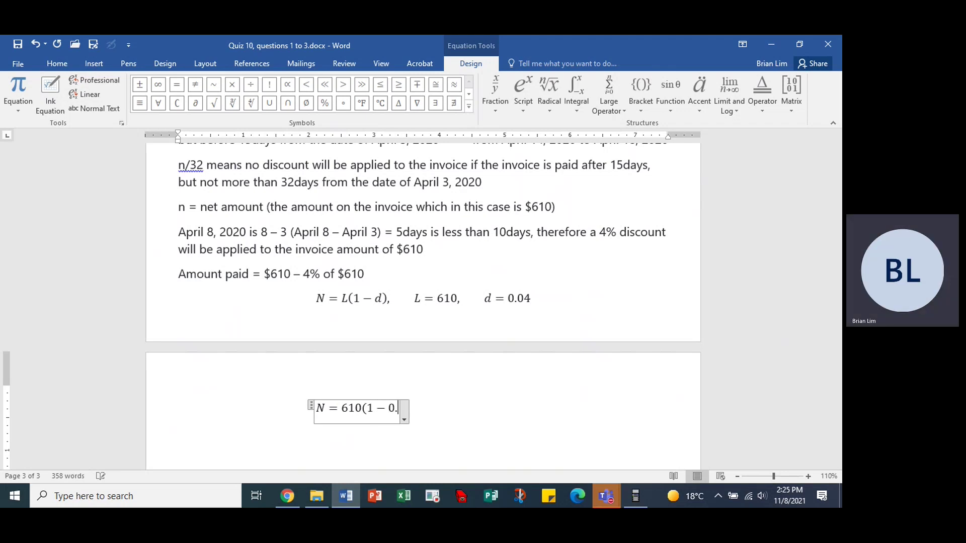
text(4))
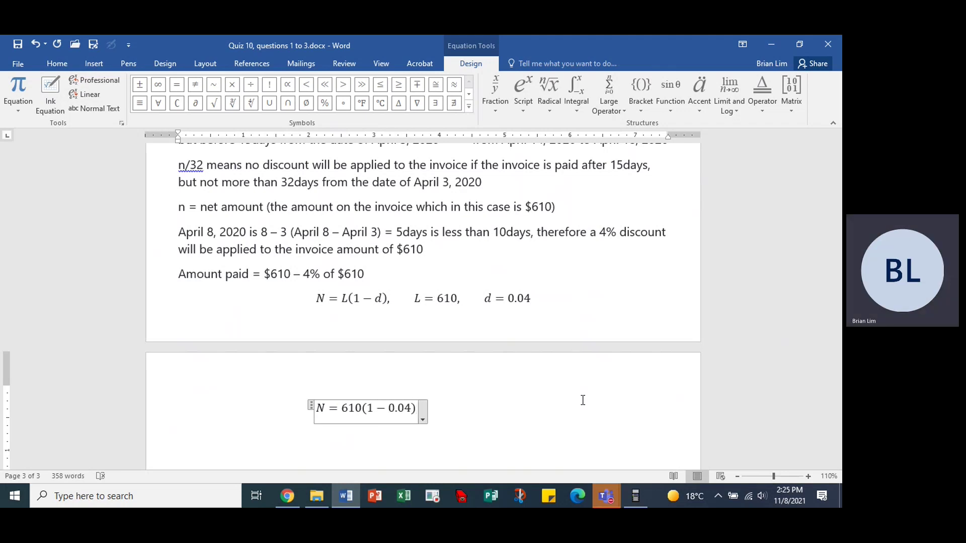
key(Return)
key(alt+equal)
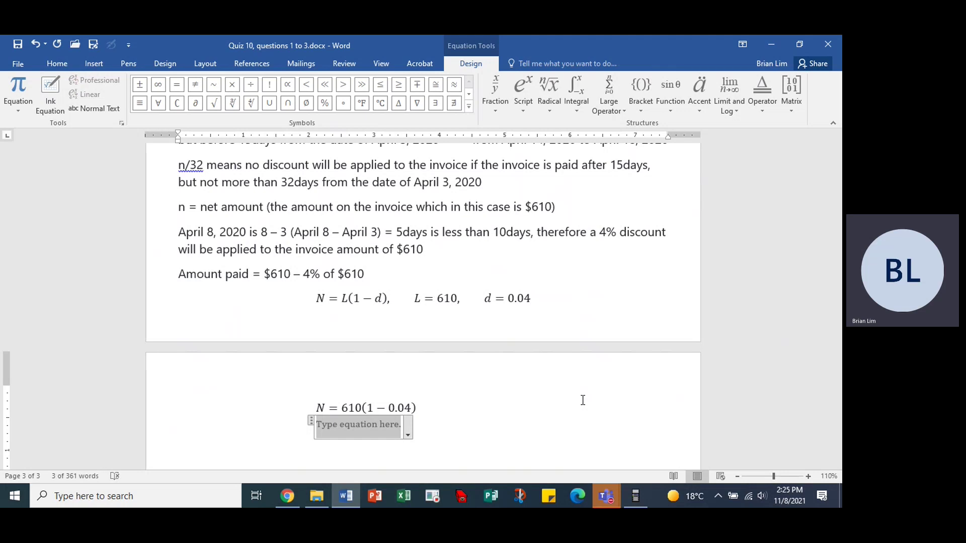
text(N = 610()
click(637, 496)
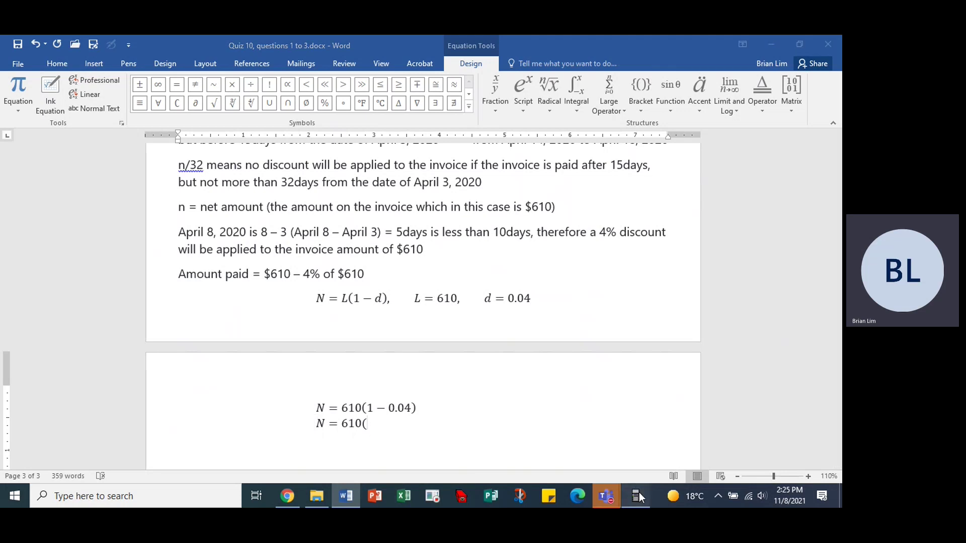
Compute 1 − 0.04 = 0.96 on the calculator and continue the line with 0.96) =.
click(688, 415)
click(794, 355)
click(722, 442)
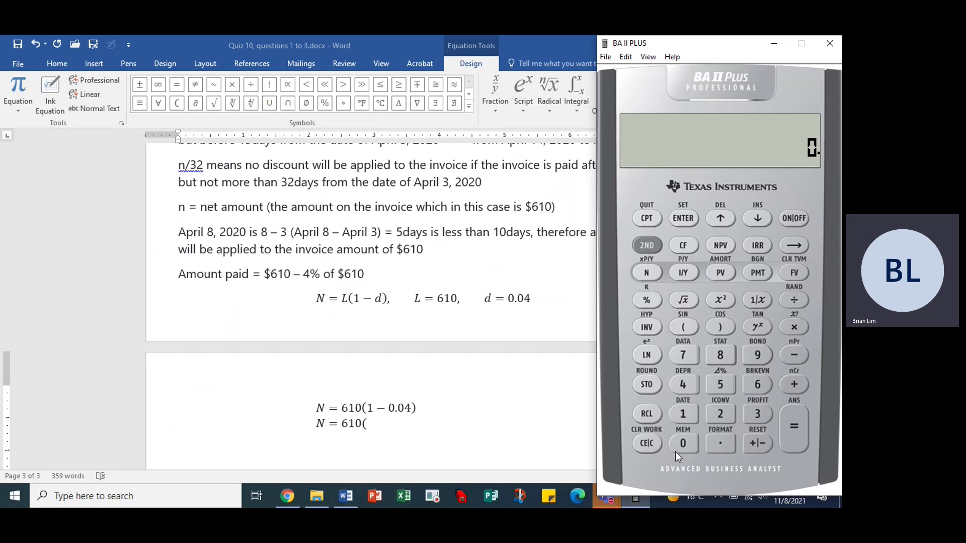
click(675, 451)
click(683, 390)
click(797, 430)
click(382, 422)
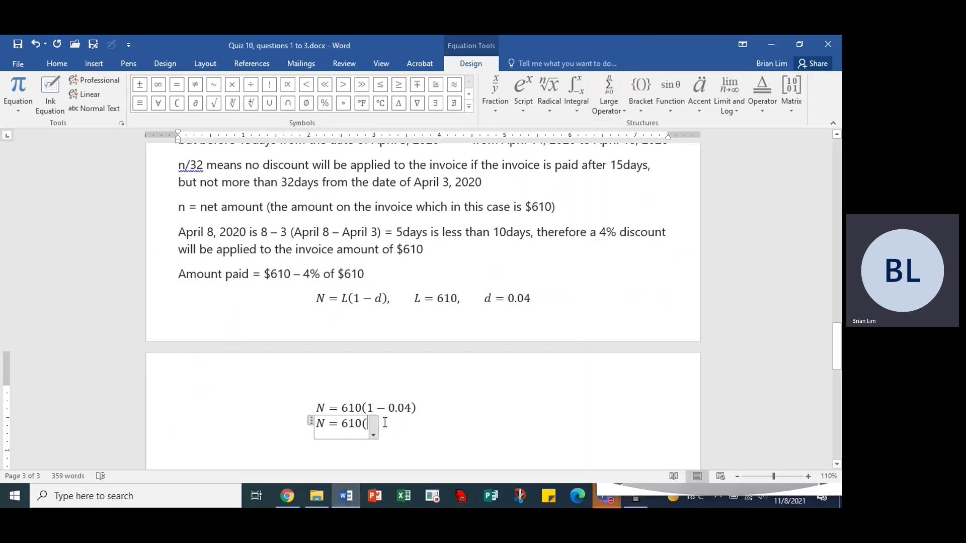
text(0.)
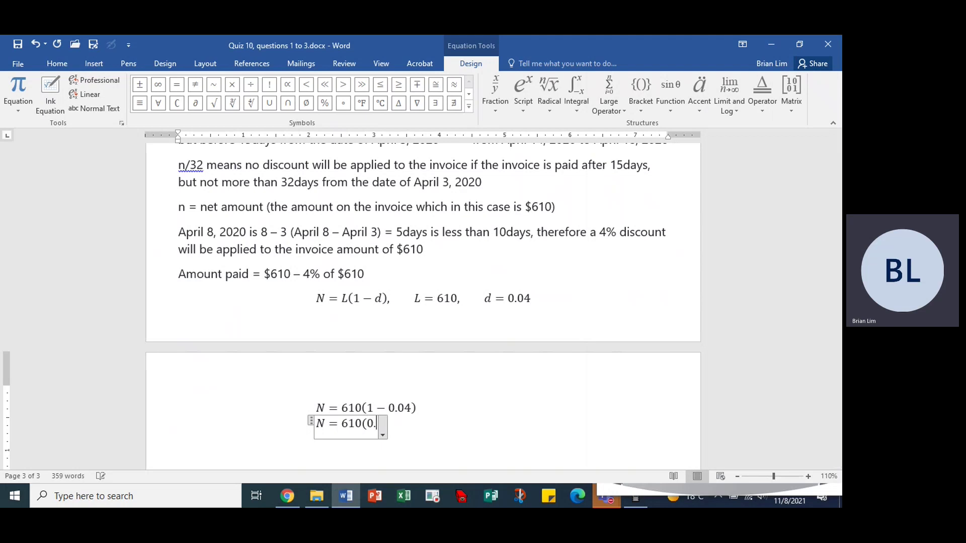
text(96) )
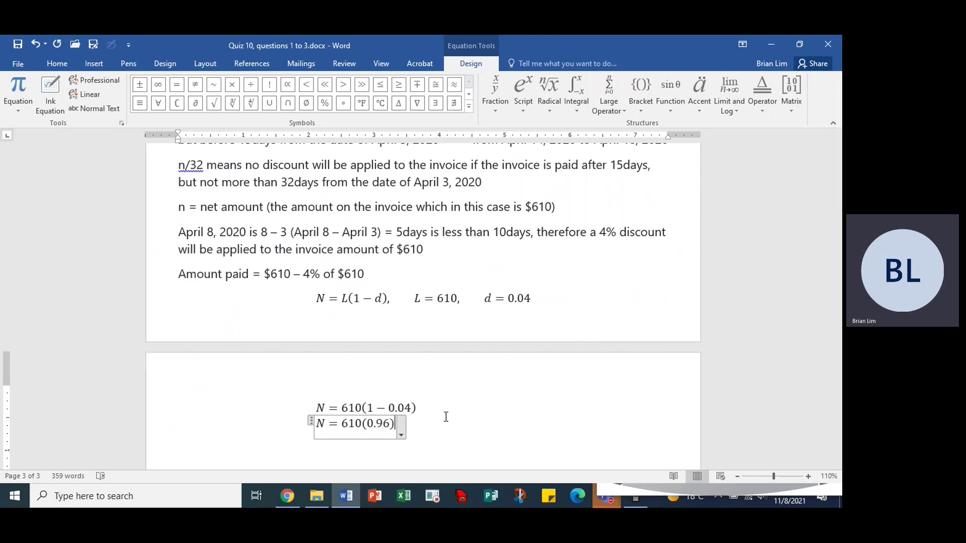
text(=)
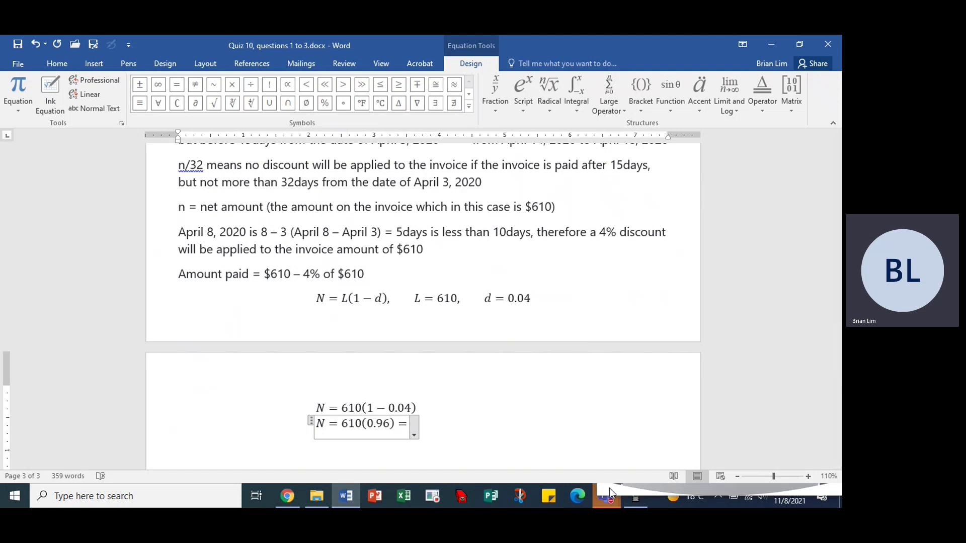
Compute 610 × 0.96 on the calculator and enter the result 585.60 after the equals sign.
click(636, 498)
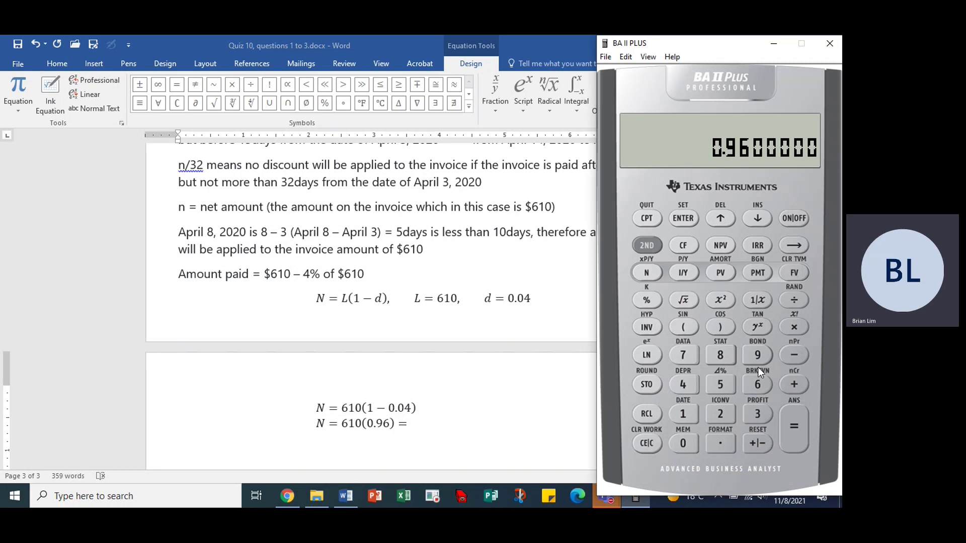
click(758, 385)
click(683, 414)
click(684, 444)
click(797, 427)
click(419, 427)
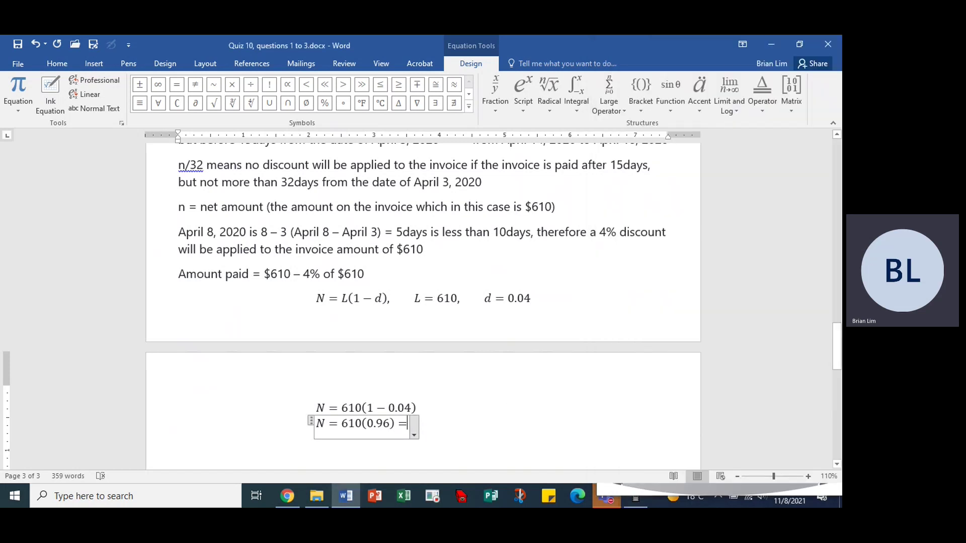
text(585.60)
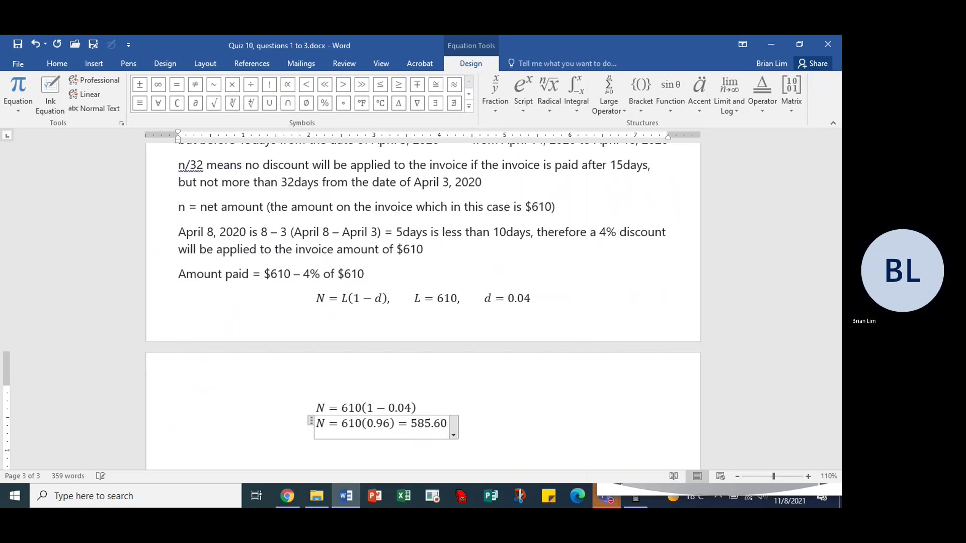
Finish the 585.60 result and add a final answer line N = $585.60.
key(Return)
text(N )
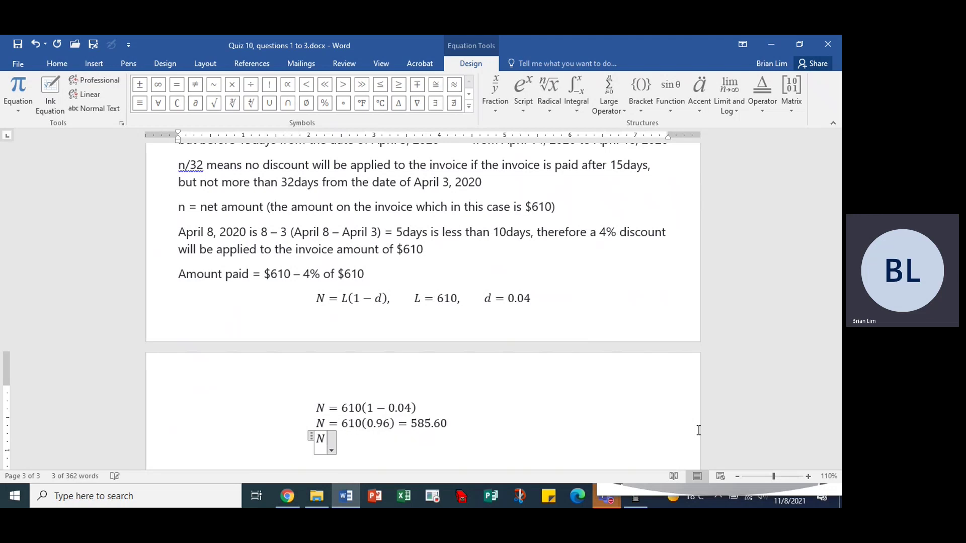
text(= $)
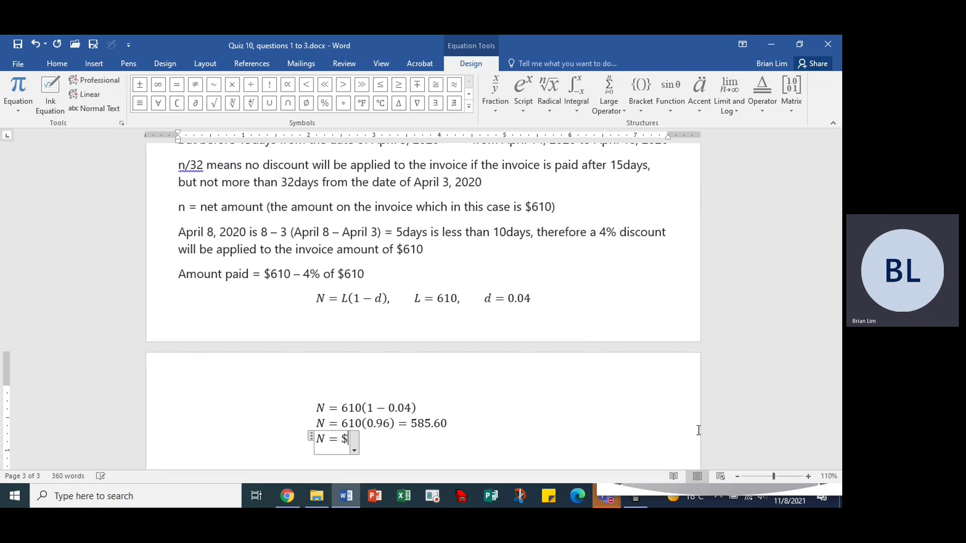
text(585.6)
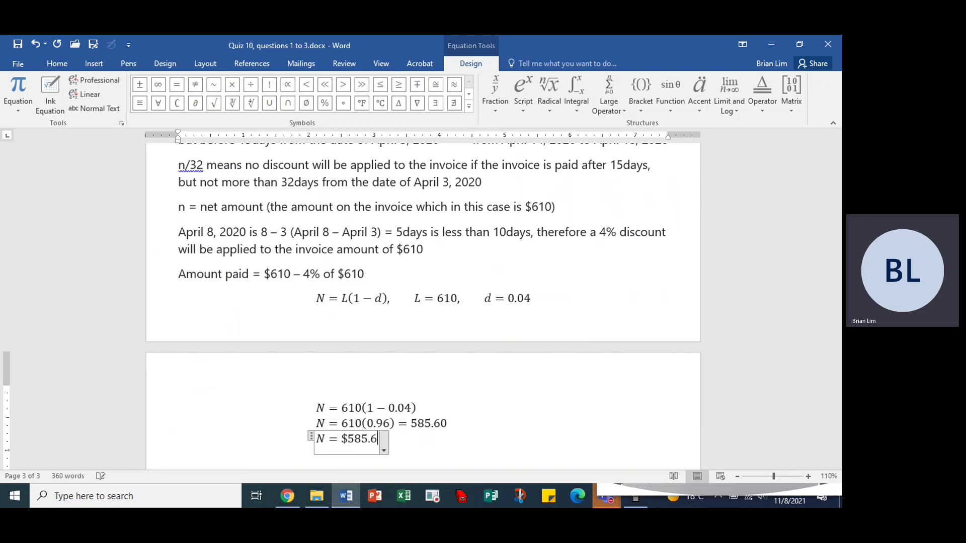
text(0)
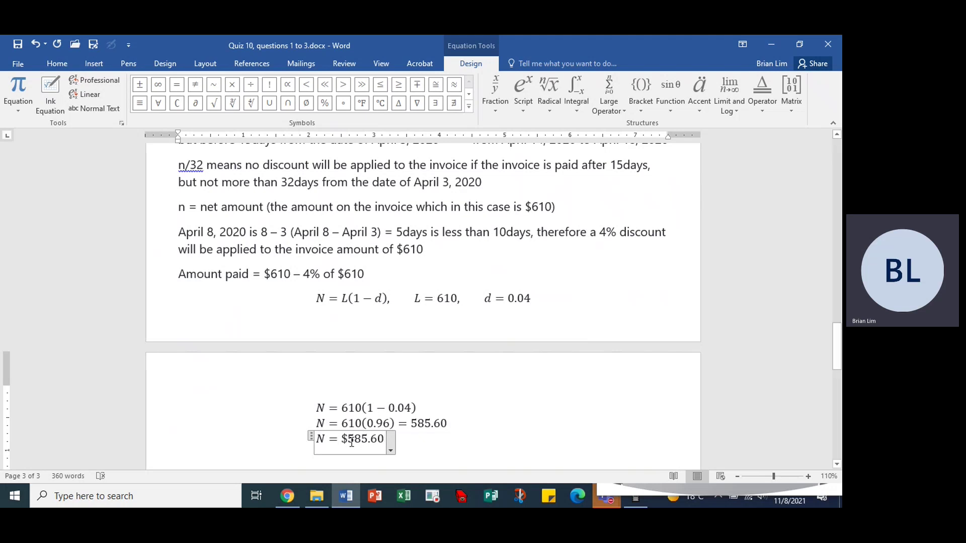
Highlight 585.60 in the answer line in bright green.
drag(350, 441, 374, 448)
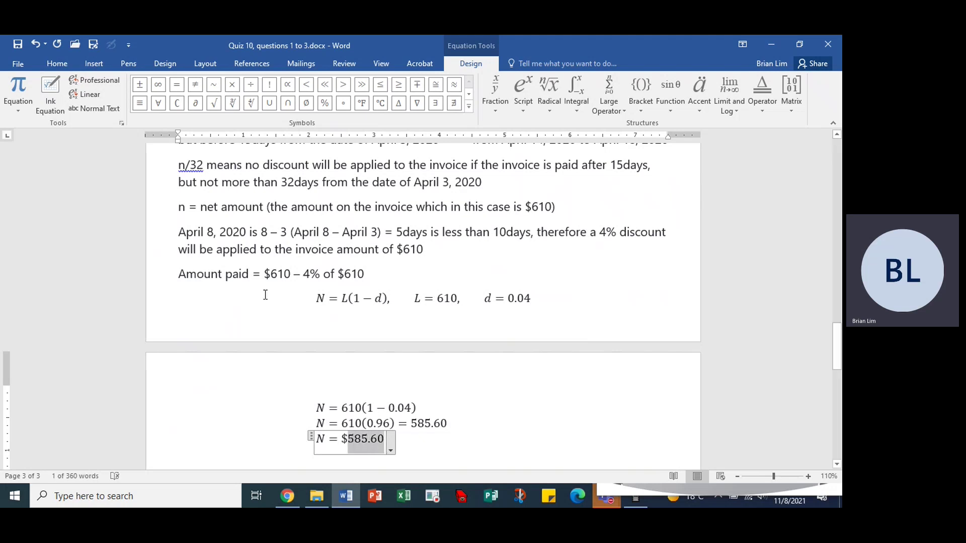
click(56, 64)
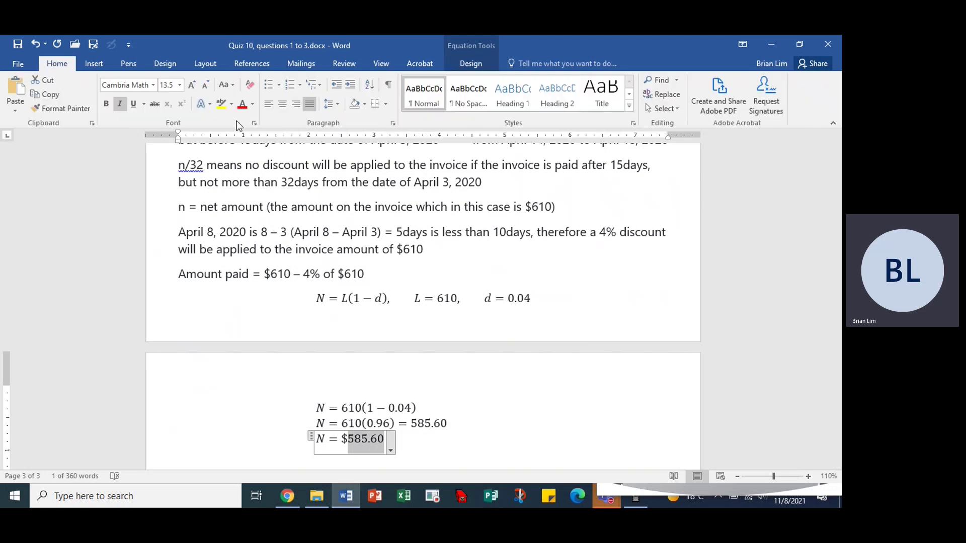
click(231, 107)
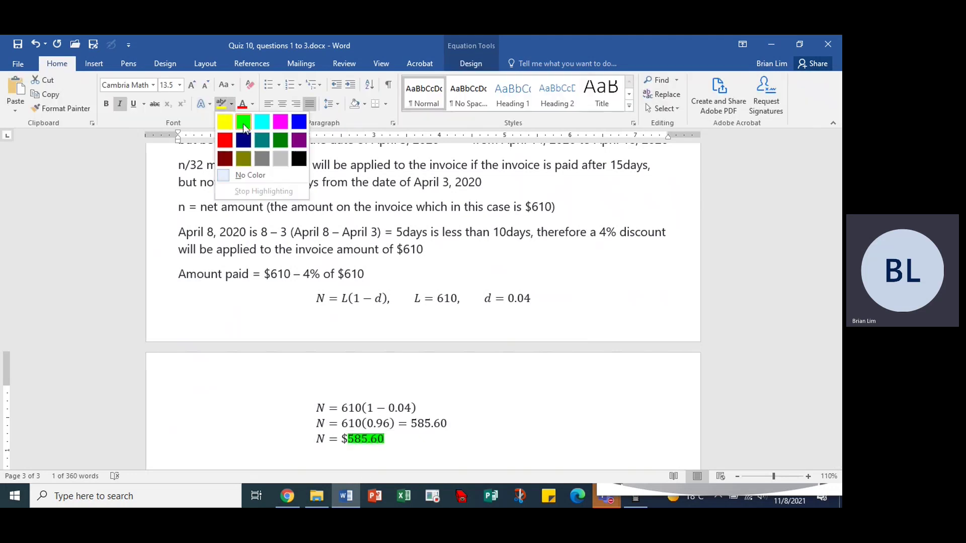
click(243, 124)
click(483, 334)
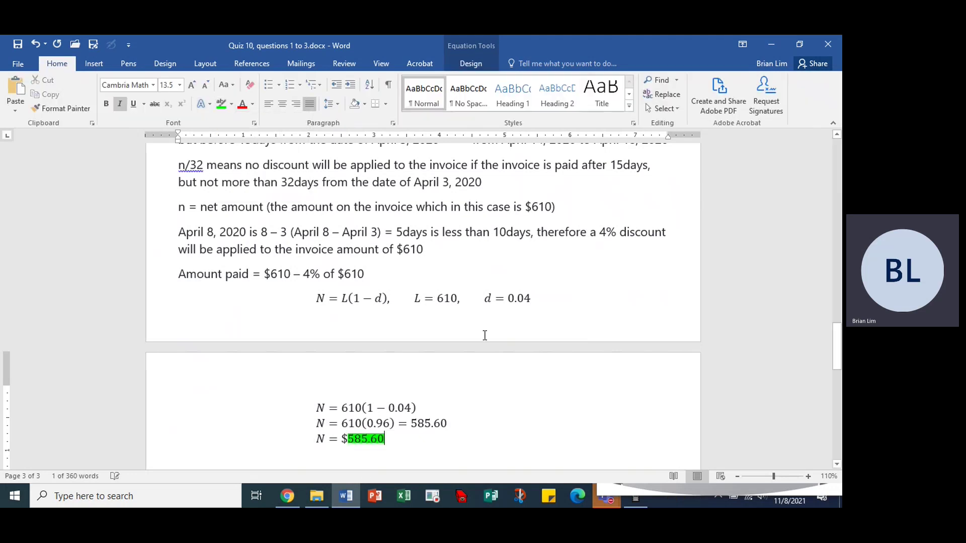
Enter 585.60 as the Question 5 answer in the quiz and submit it.
click(287, 497)
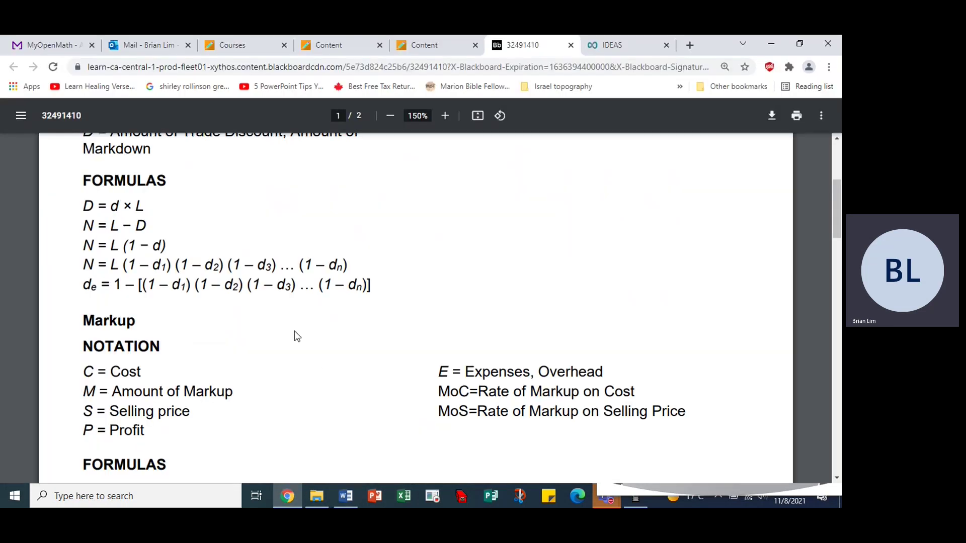
click(426, 45)
click(127, 320)
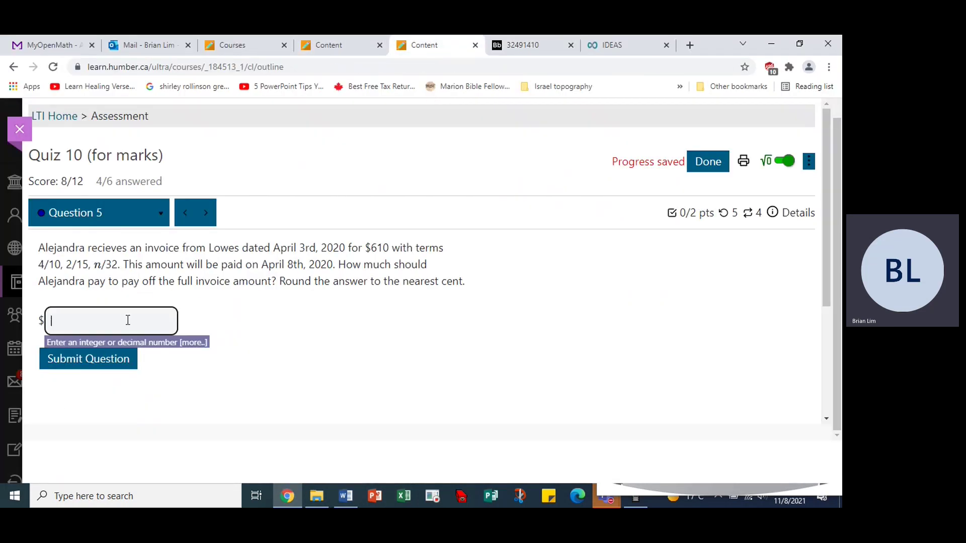
text(585.60)
click(308, 325)
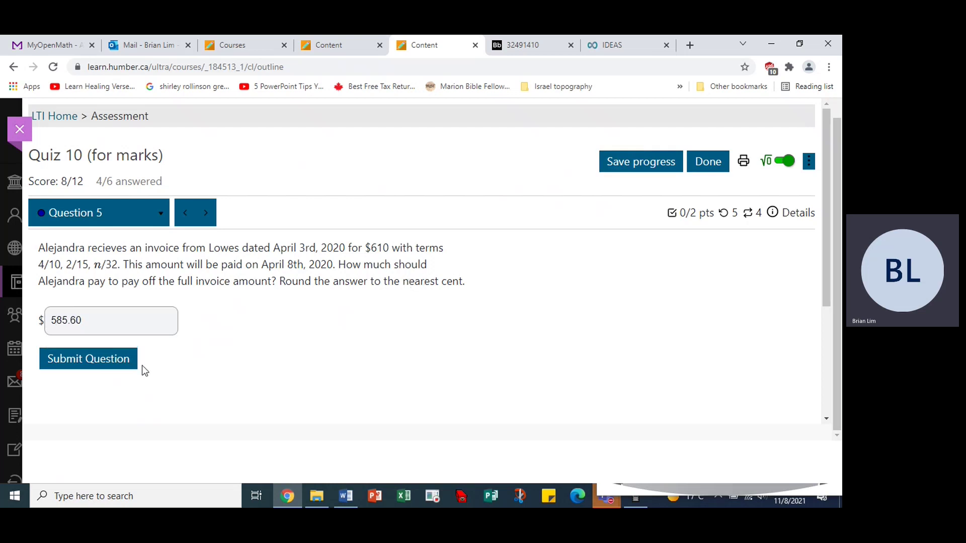
click(106, 366)
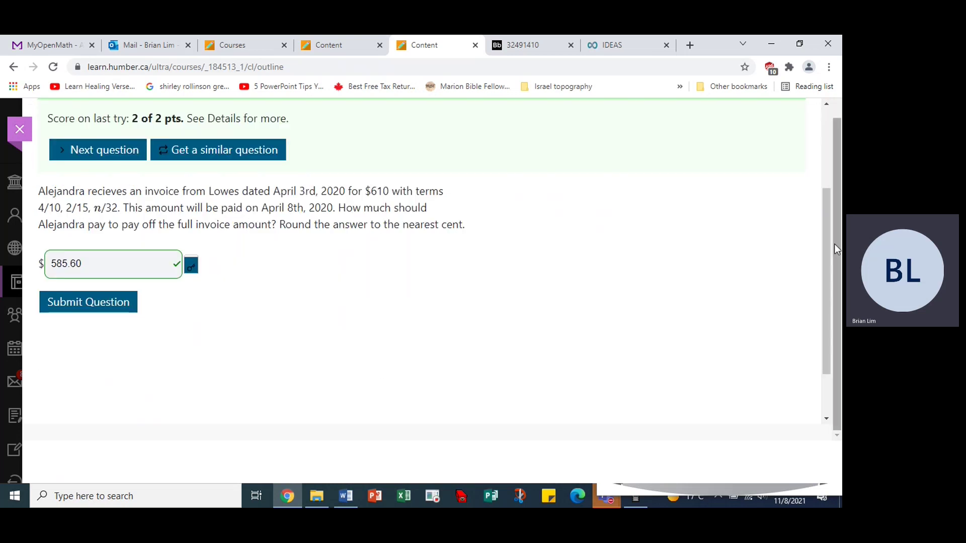
drag(830, 253, 818, 196)
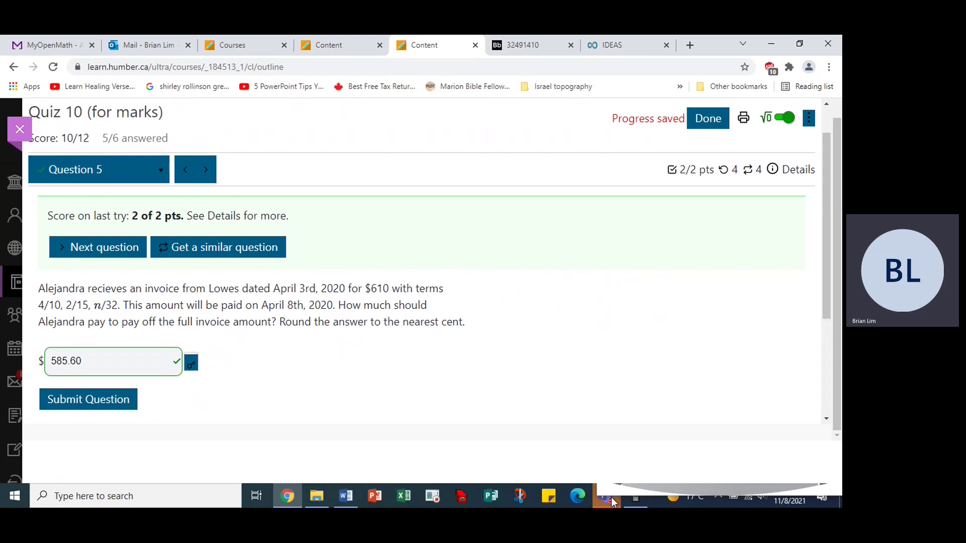